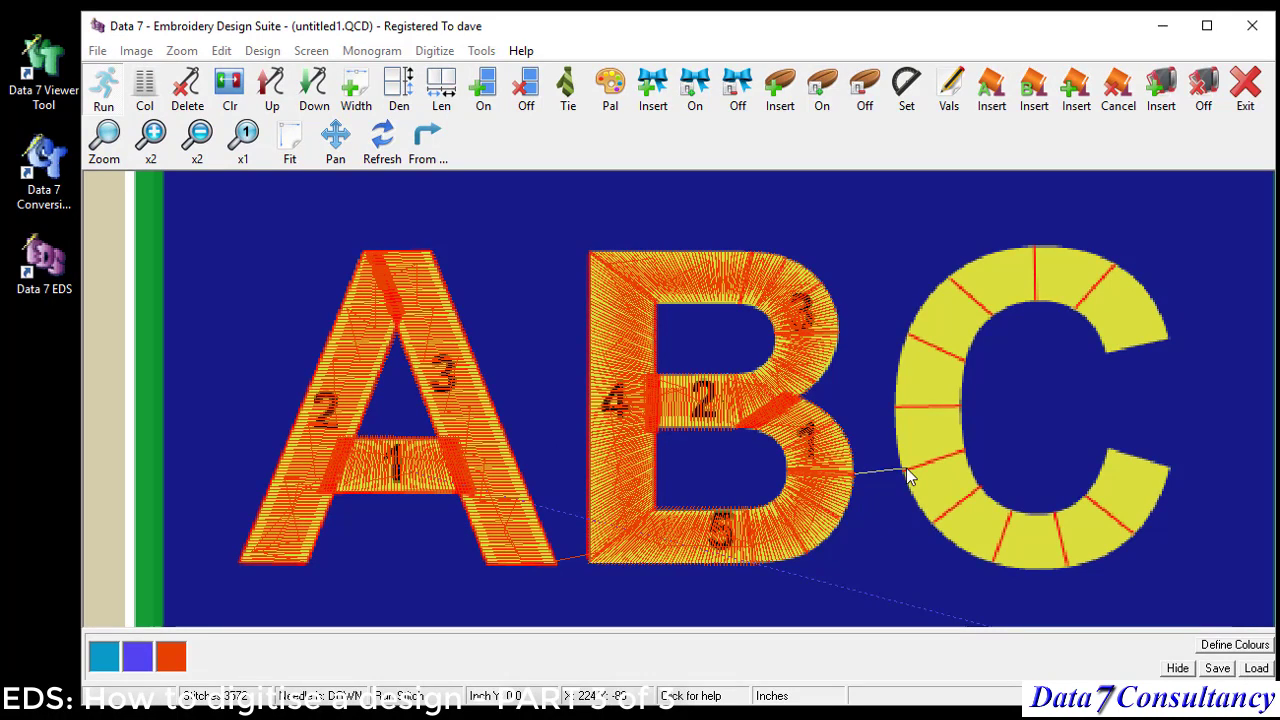
# Step: Lay a running-stitch underlay from the C's lower-left side through the bottom curve to its lower tip
pyautogui.click(924, 468)
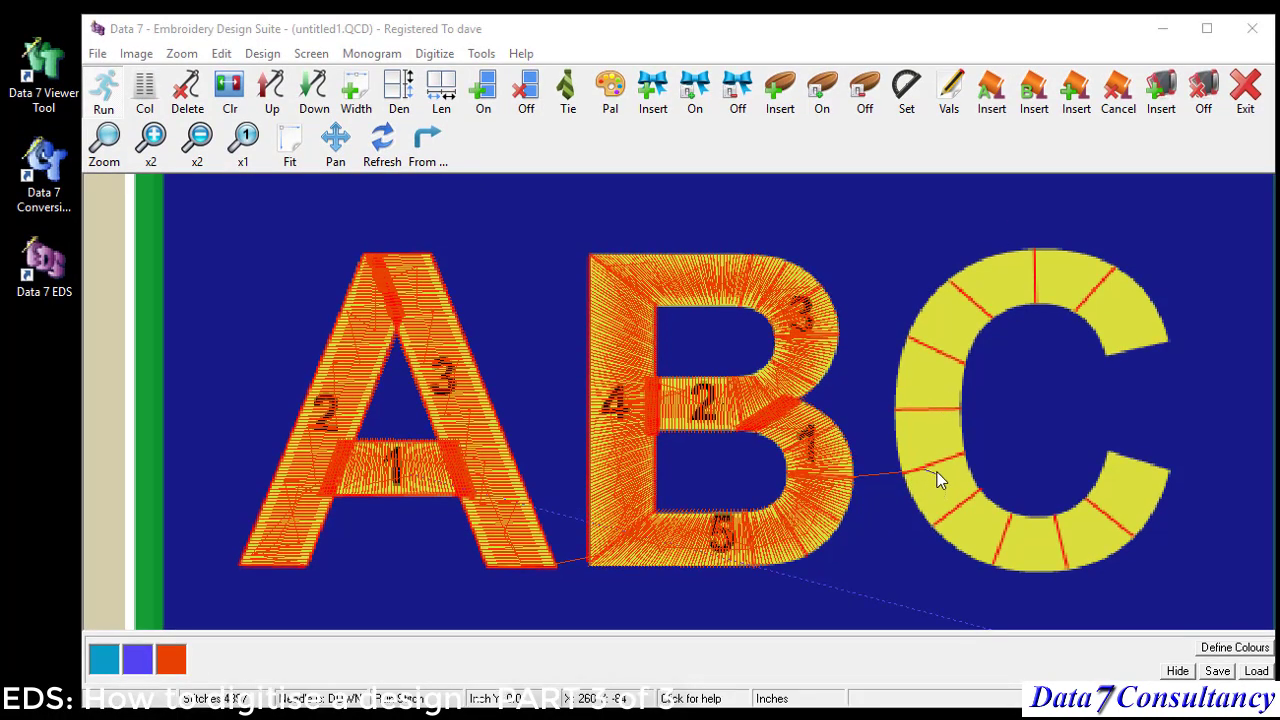
pyautogui.click(956, 488)
pyautogui.click(968, 522)
pyautogui.click(992, 528)
pyautogui.click(1022, 552)
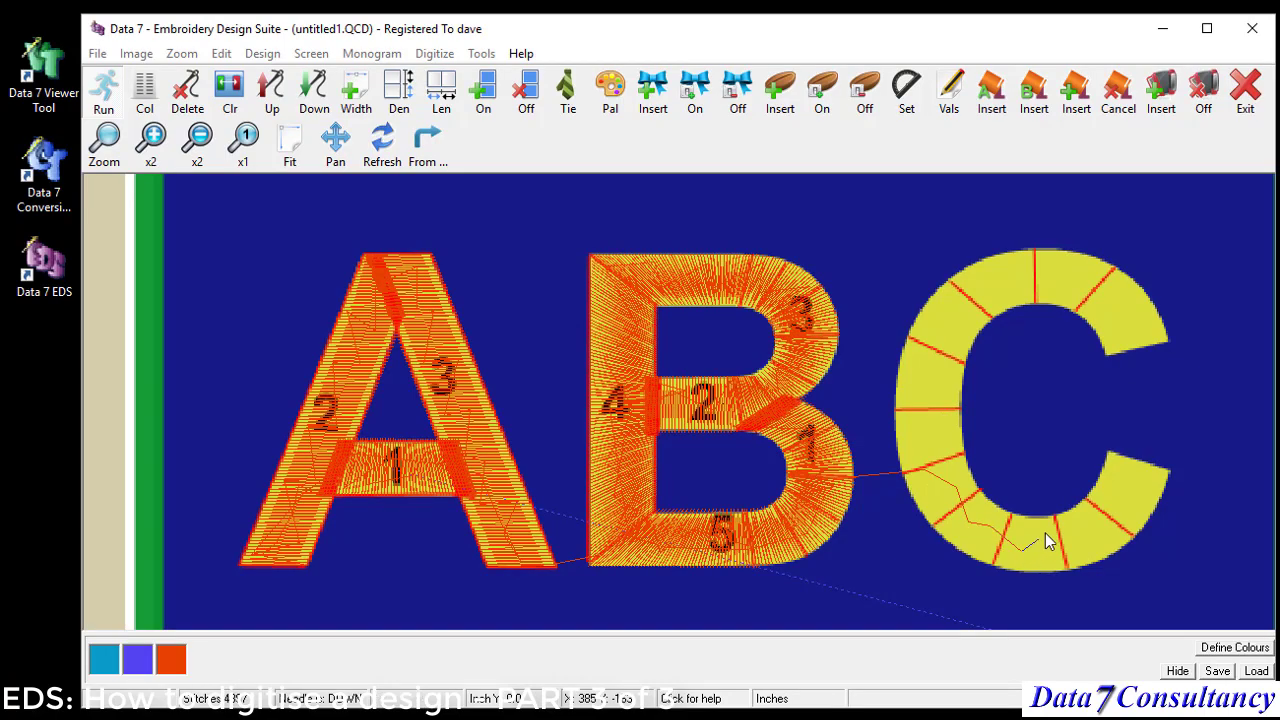
pyautogui.click(1051, 528)
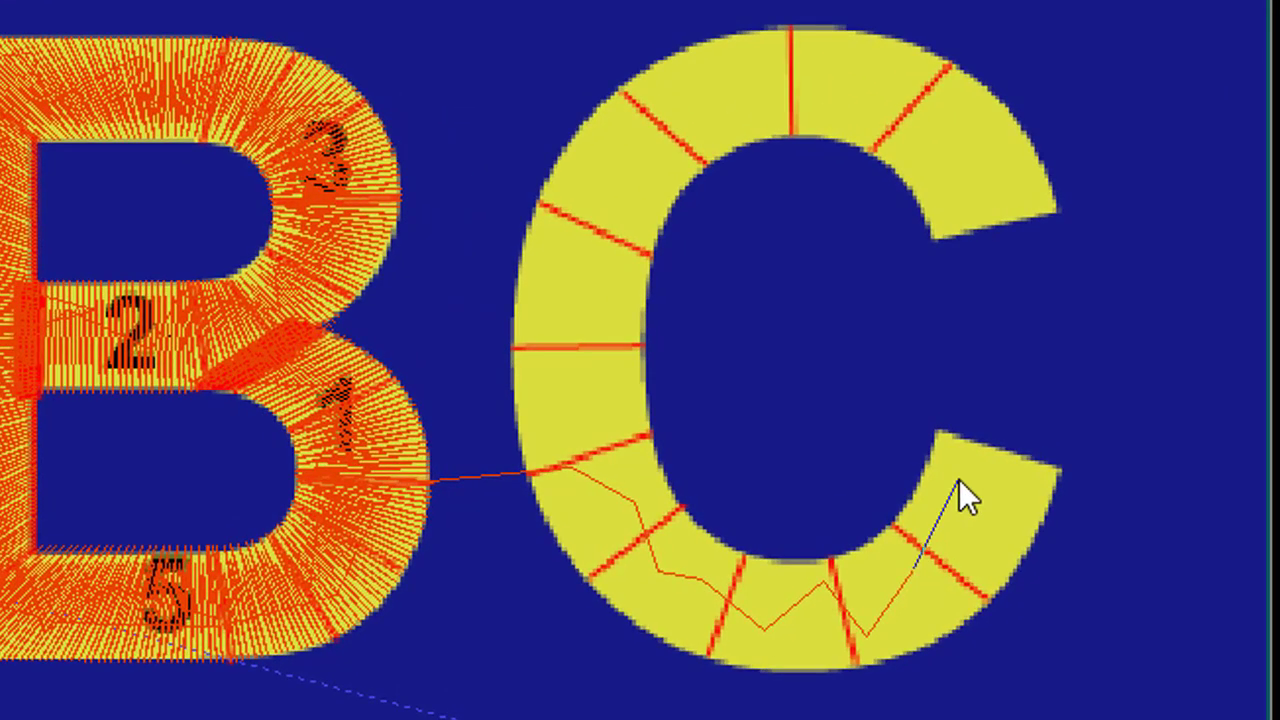
pyautogui.click(1116, 474)
pyautogui.click(1135, 476)
# Step: Run the underlay from the C's lower tip back along the bottom curve to its lower-left side
pyautogui.click(963, 550)
pyautogui.click(855, 596)
pyautogui.click(714, 624)
pyautogui.click(698, 574)
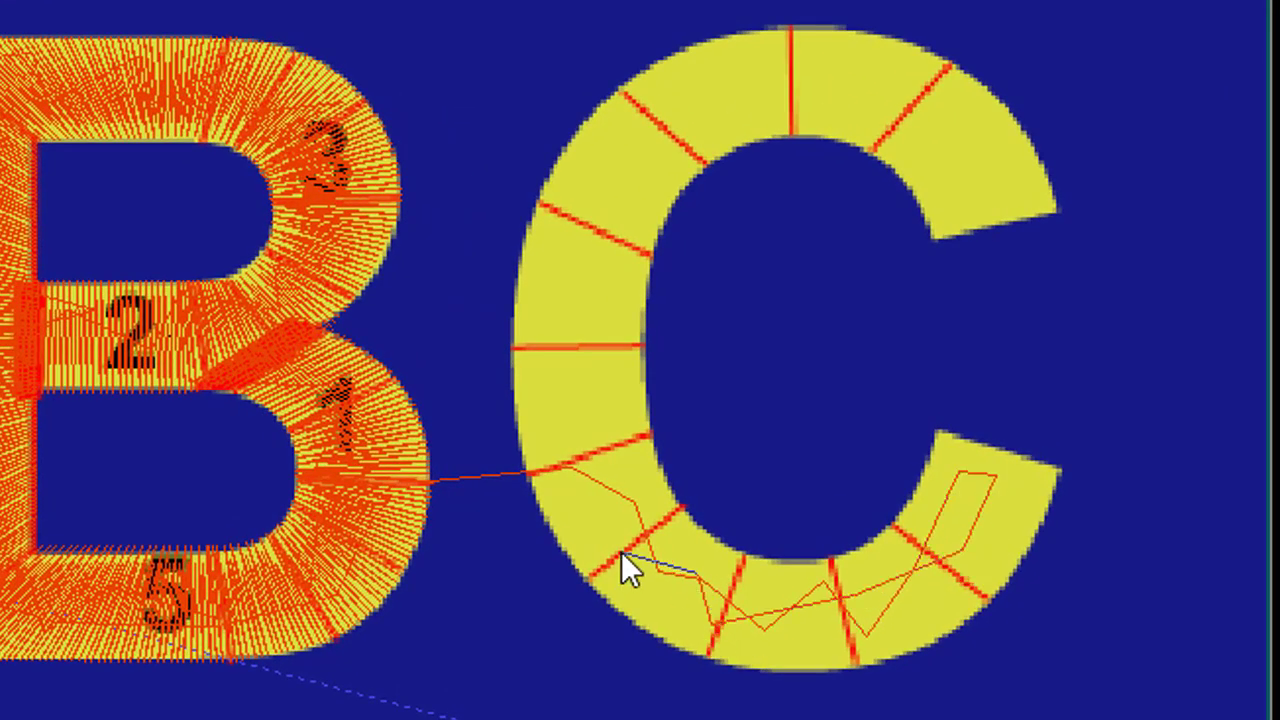
pyautogui.click(621, 551)
# Step: Continue the running-stitch underlay up the C's left side and over the top curve to its upper tip
pyautogui.click(605, 423)
pyautogui.click(599, 376)
pyautogui.click(561, 292)
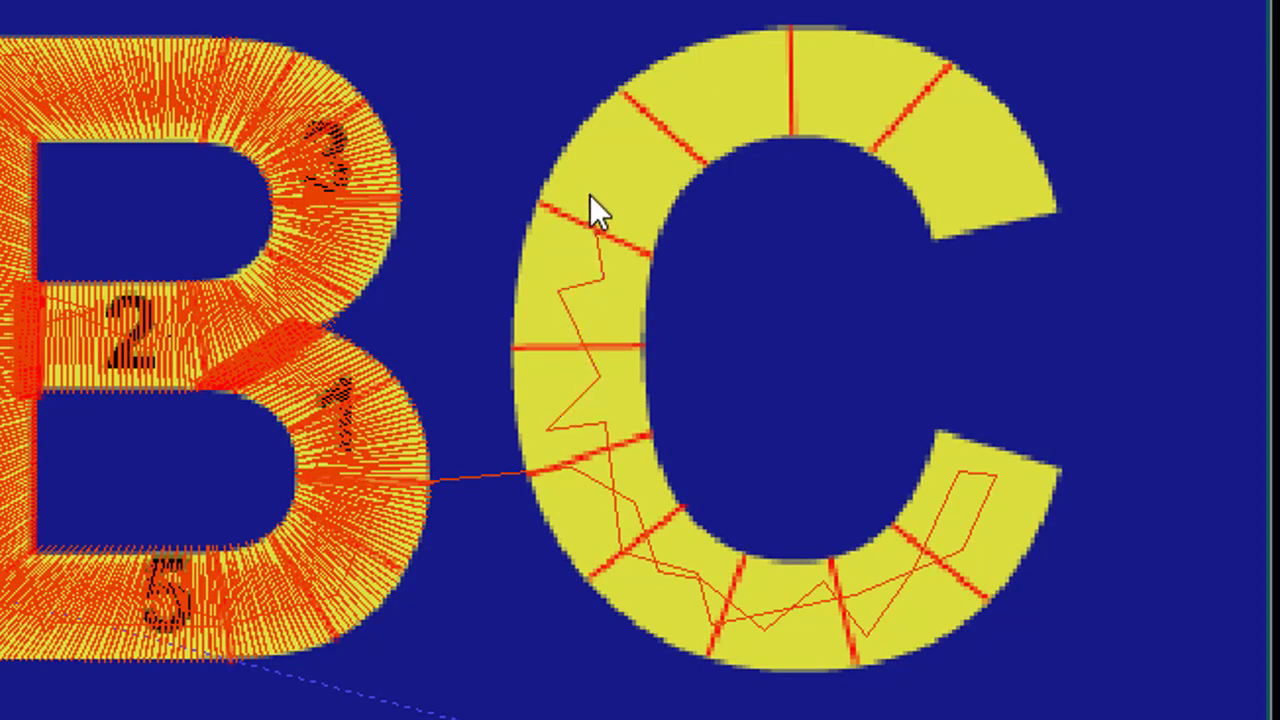
pyautogui.click(702, 149)
pyautogui.click(756, 70)
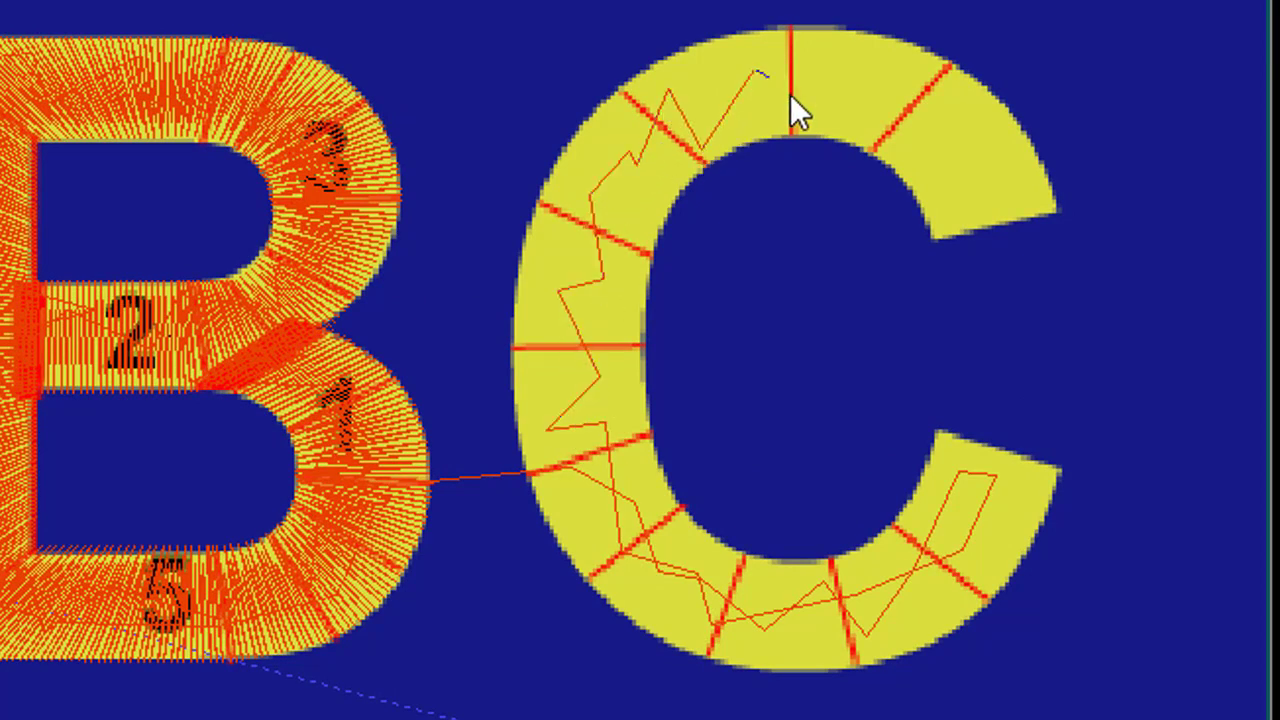
pyautogui.click(923, 155)
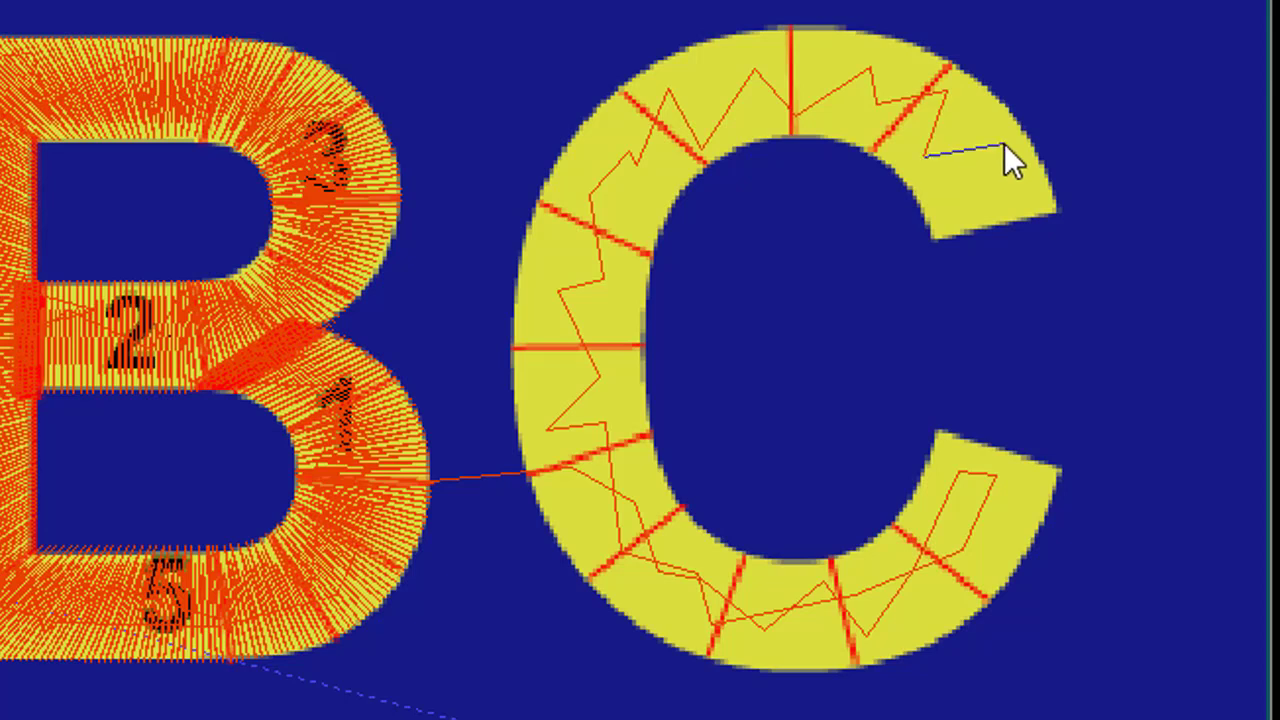
pyautogui.click(1001, 145)
# Step: Fill the C with column stitches from its upper tip over the top curve to the upper-left guide line
pyautogui.click(934, 238)
pyautogui.click(1055, 208)
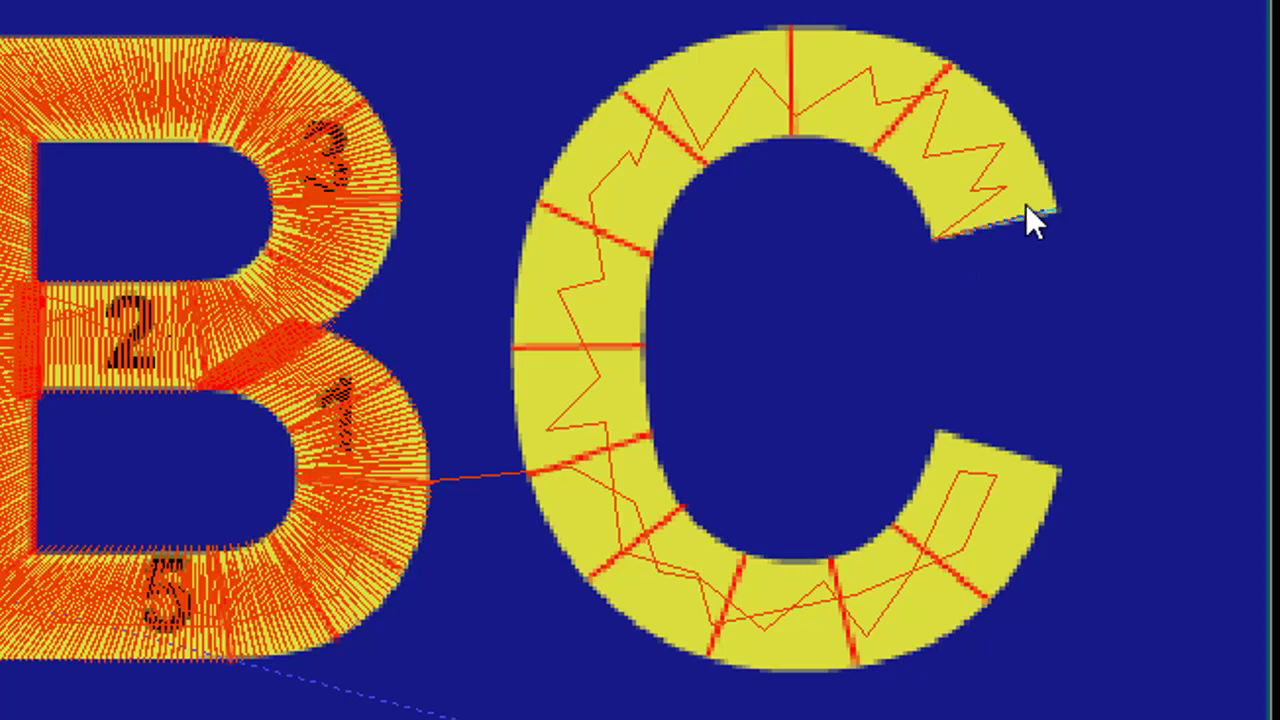
pyautogui.click(876, 152)
pyautogui.click(947, 62)
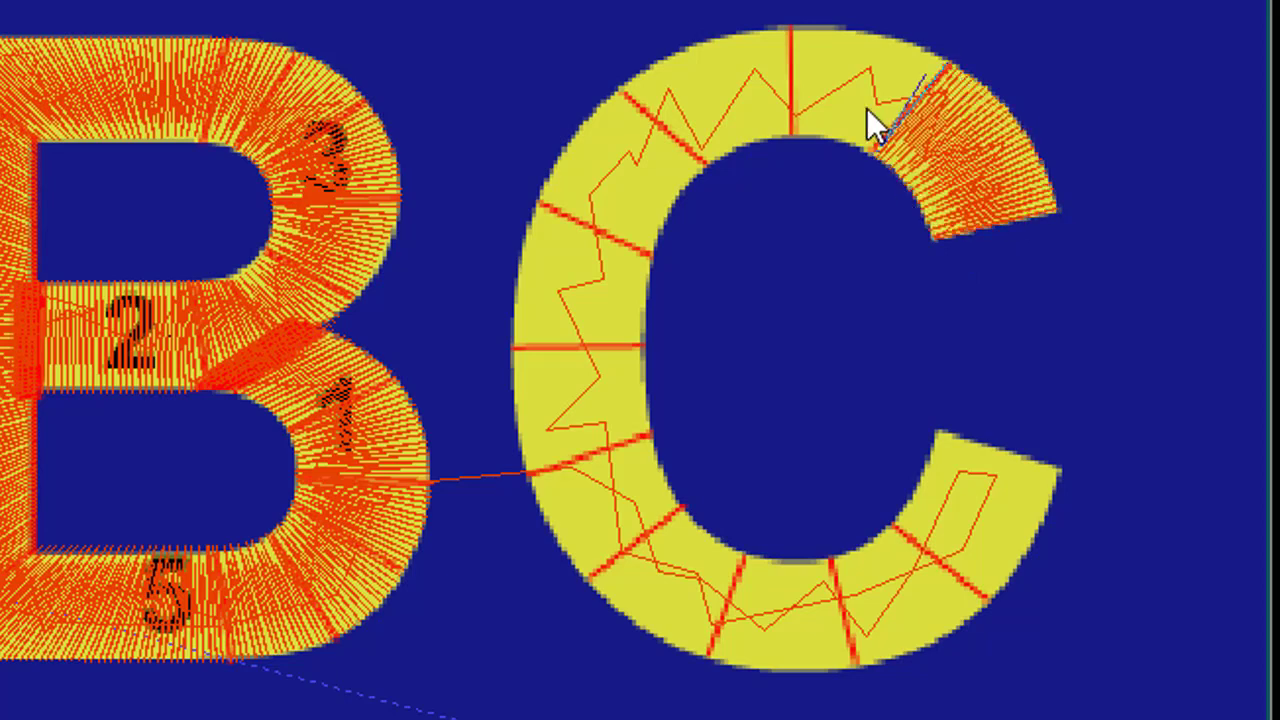
pyautogui.click(790, 133)
pyautogui.click(793, 30)
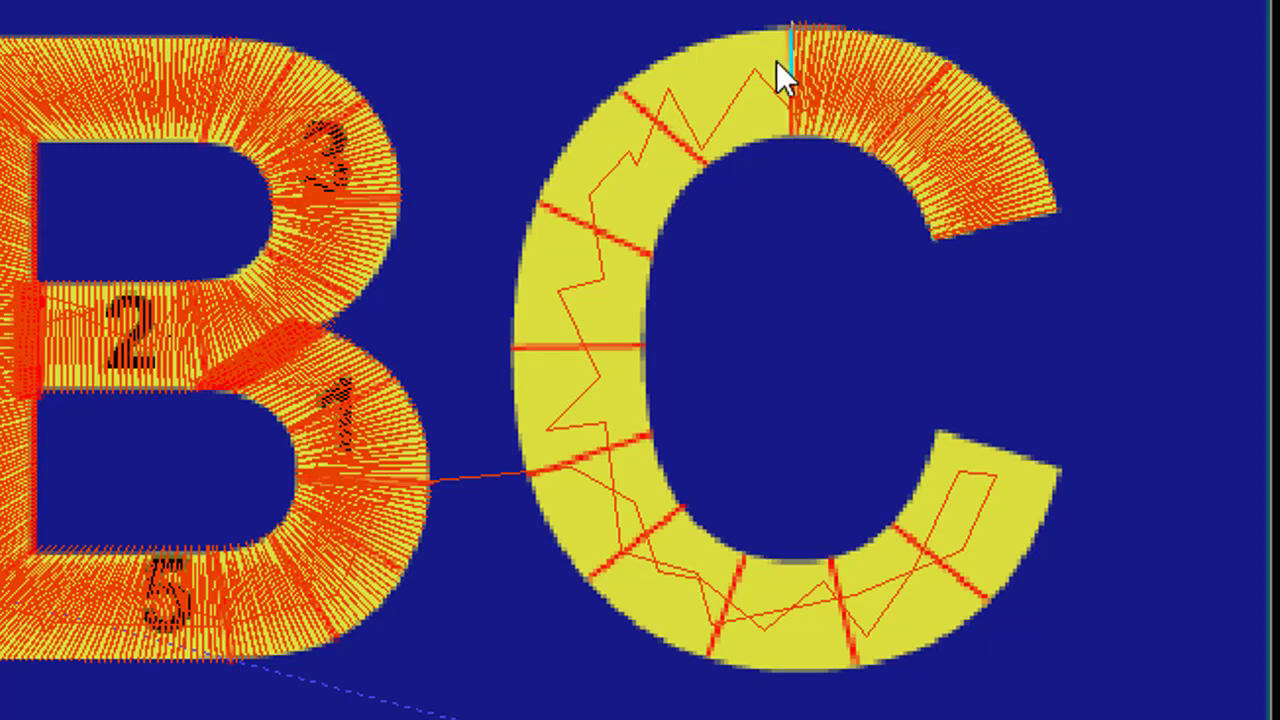
pyautogui.click(709, 164)
pyautogui.click(617, 88)
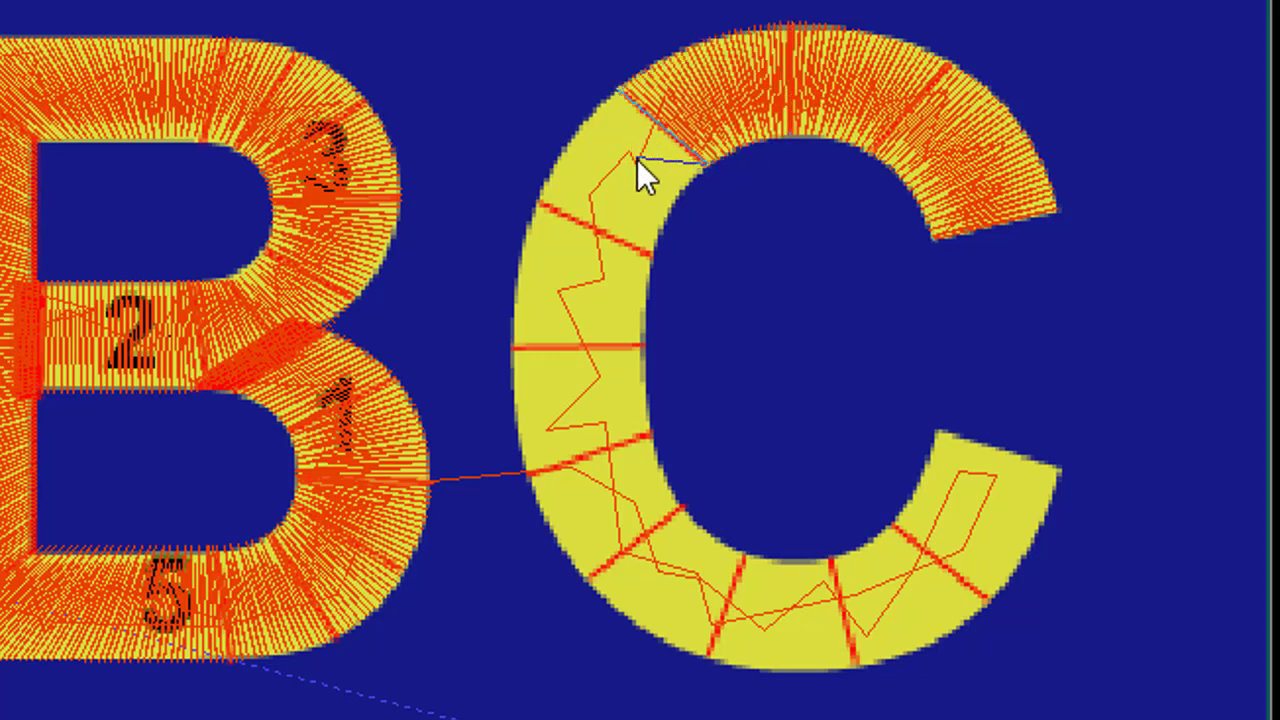
# Step: Continue the column stitches down the C's left side, section by section, to the lower-left diagonal guide line
pyautogui.click(652, 252)
pyautogui.click(541, 208)
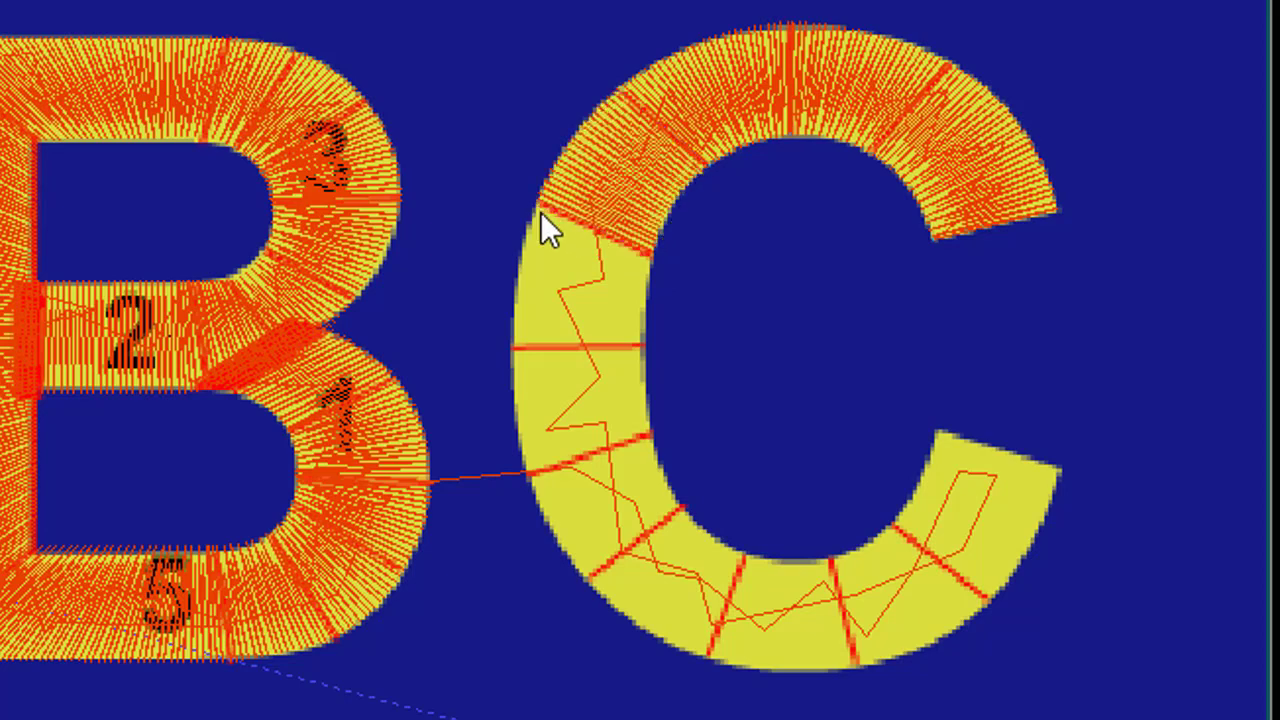
pyautogui.click(645, 343)
pyautogui.click(507, 343)
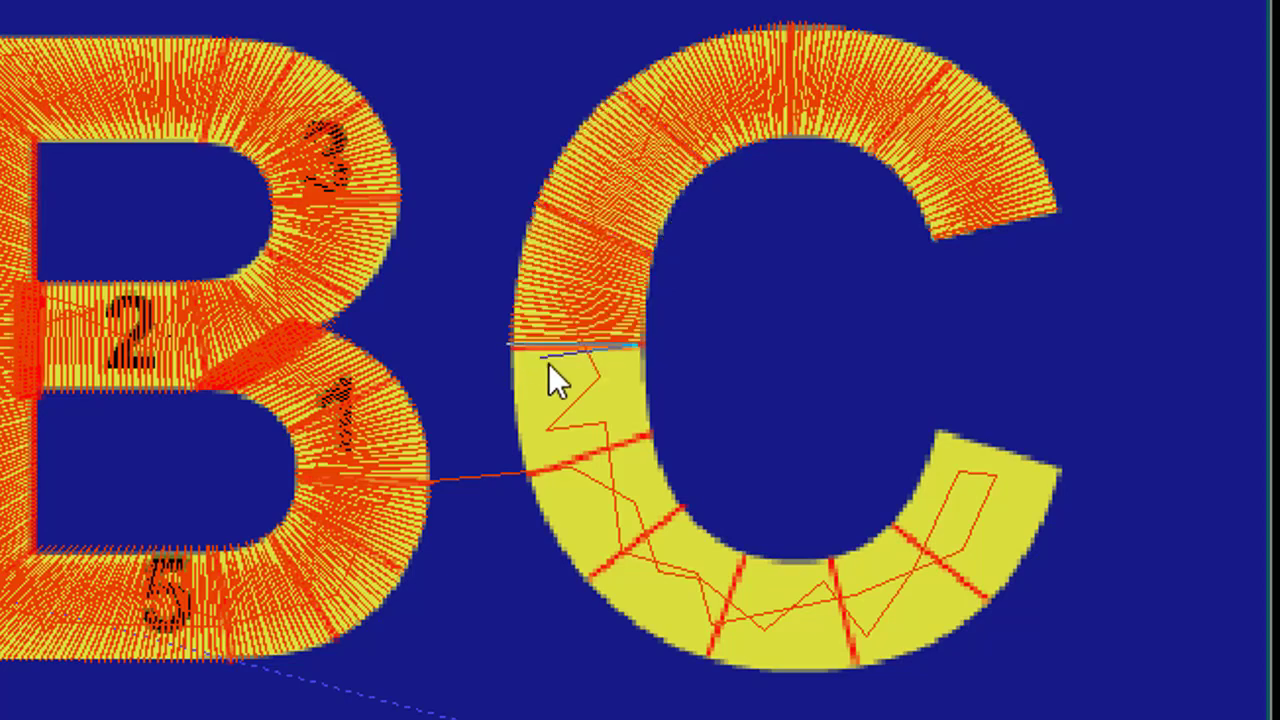
pyautogui.click(649, 434)
pyautogui.click(523, 477)
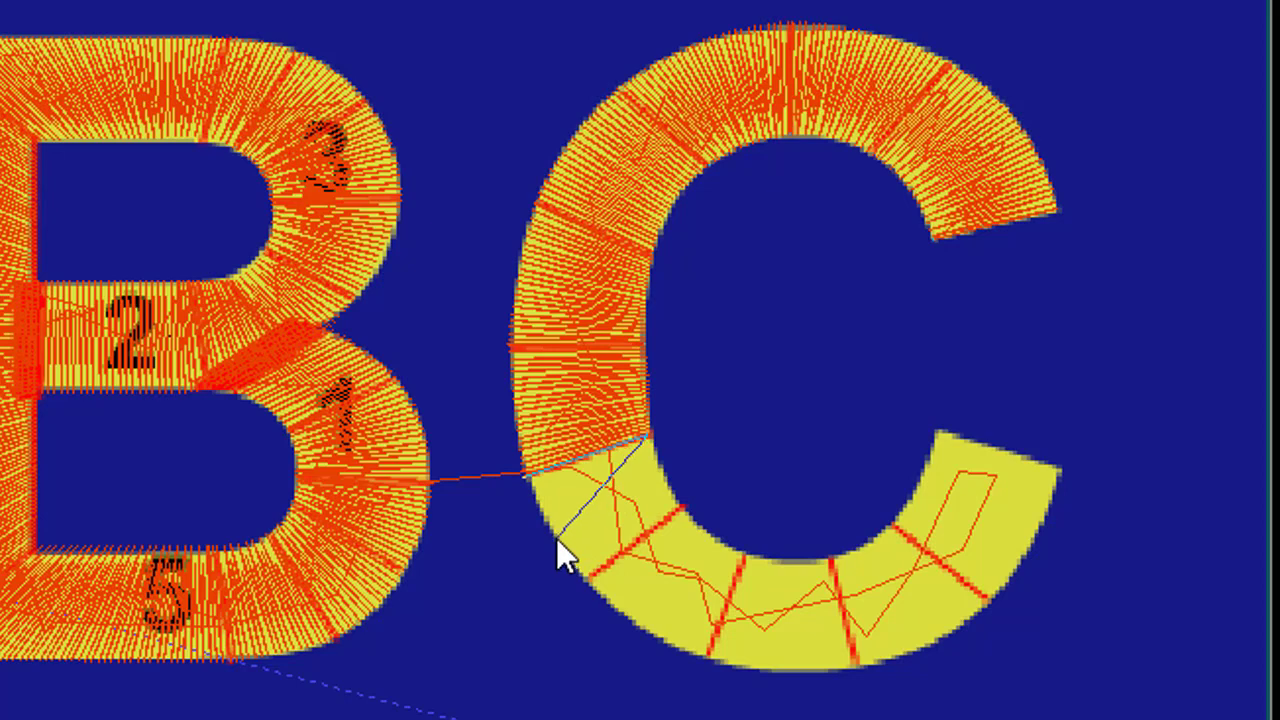
pyautogui.click(688, 512)
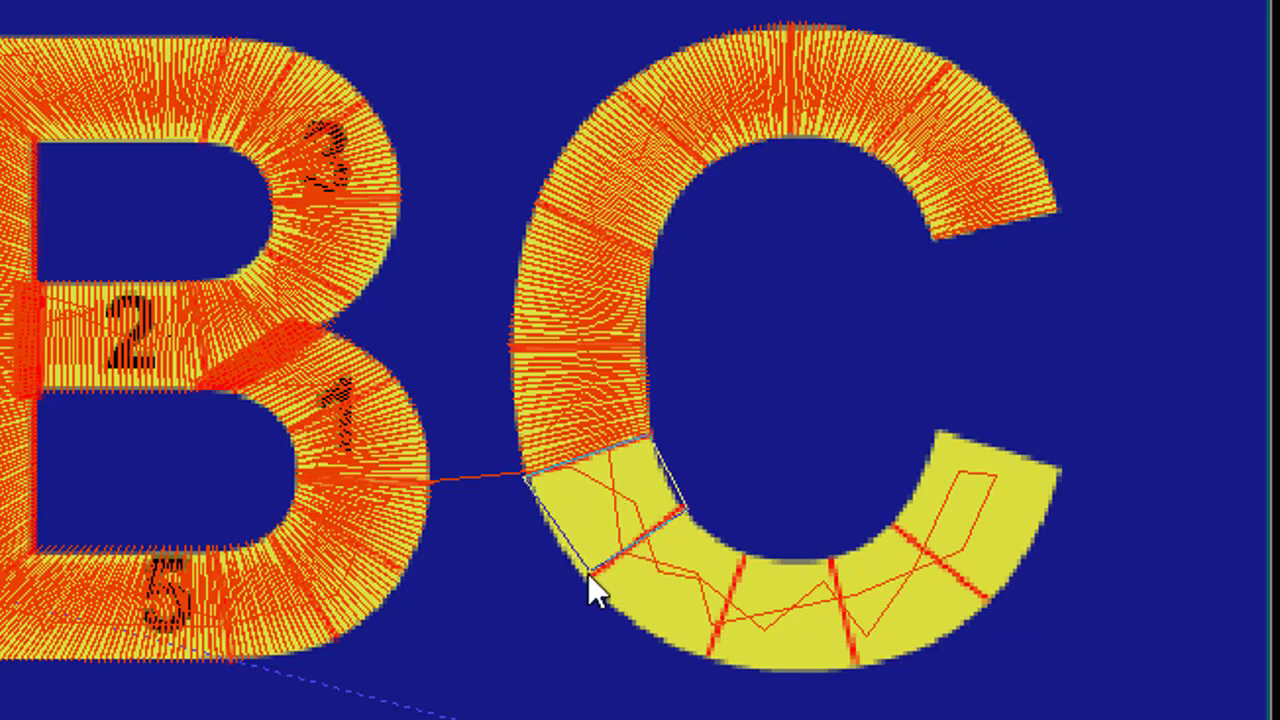
pyautogui.click(588, 578)
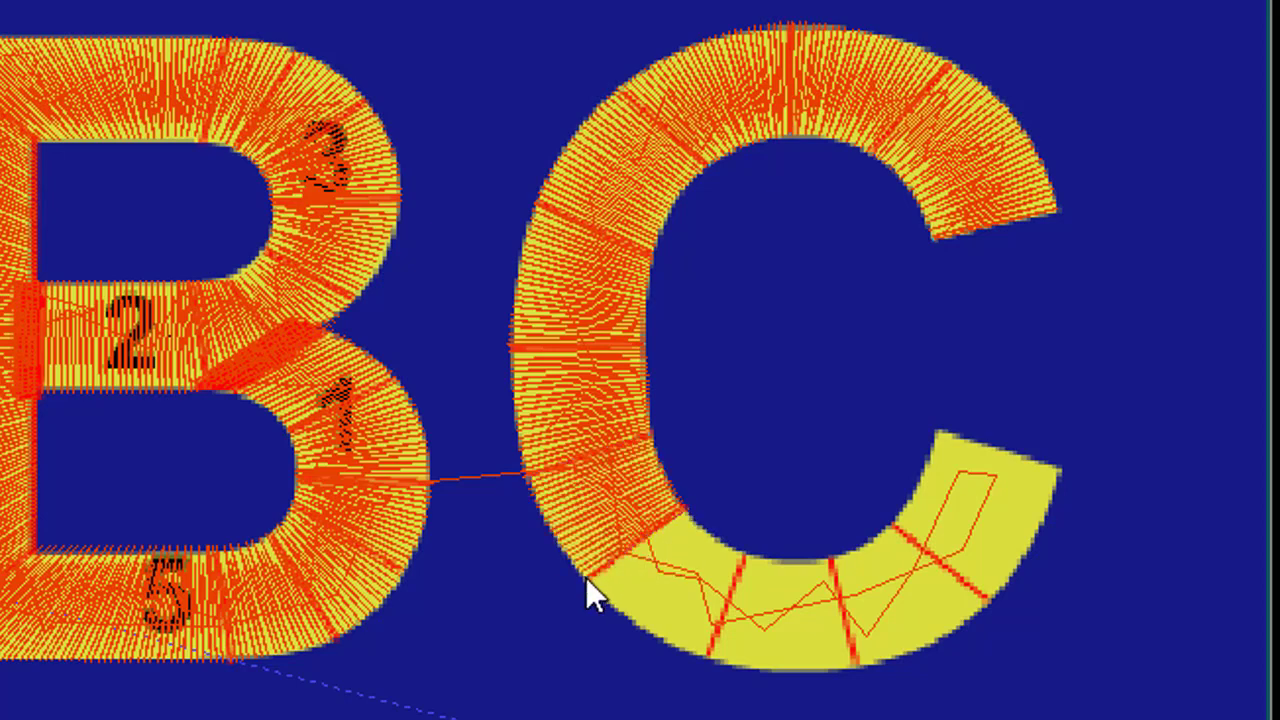
# Step: Complete the C's column stitches along the bottom curve from the lower-left guide line to its lower tip
pyautogui.click(741, 551)
pyautogui.click(709, 655)
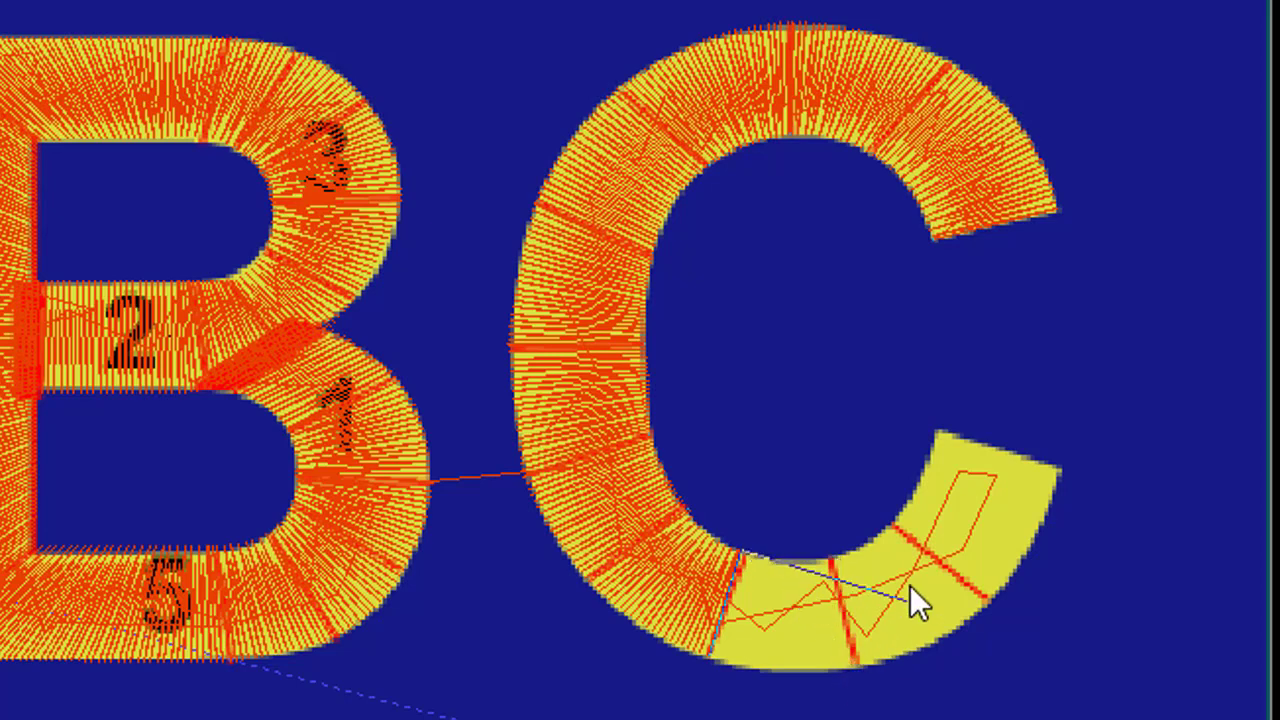
pyautogui.click(897, 525)
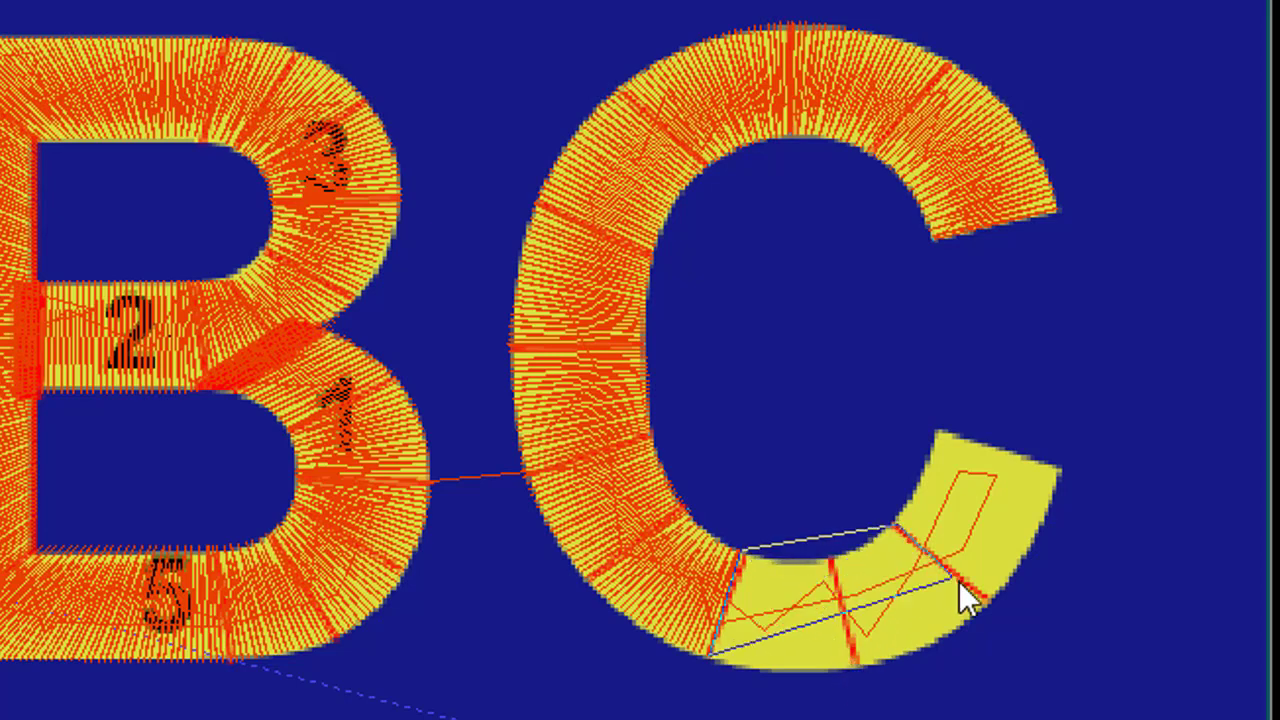
pyautogui.click(988, 598)
pyautogui.press('Return')
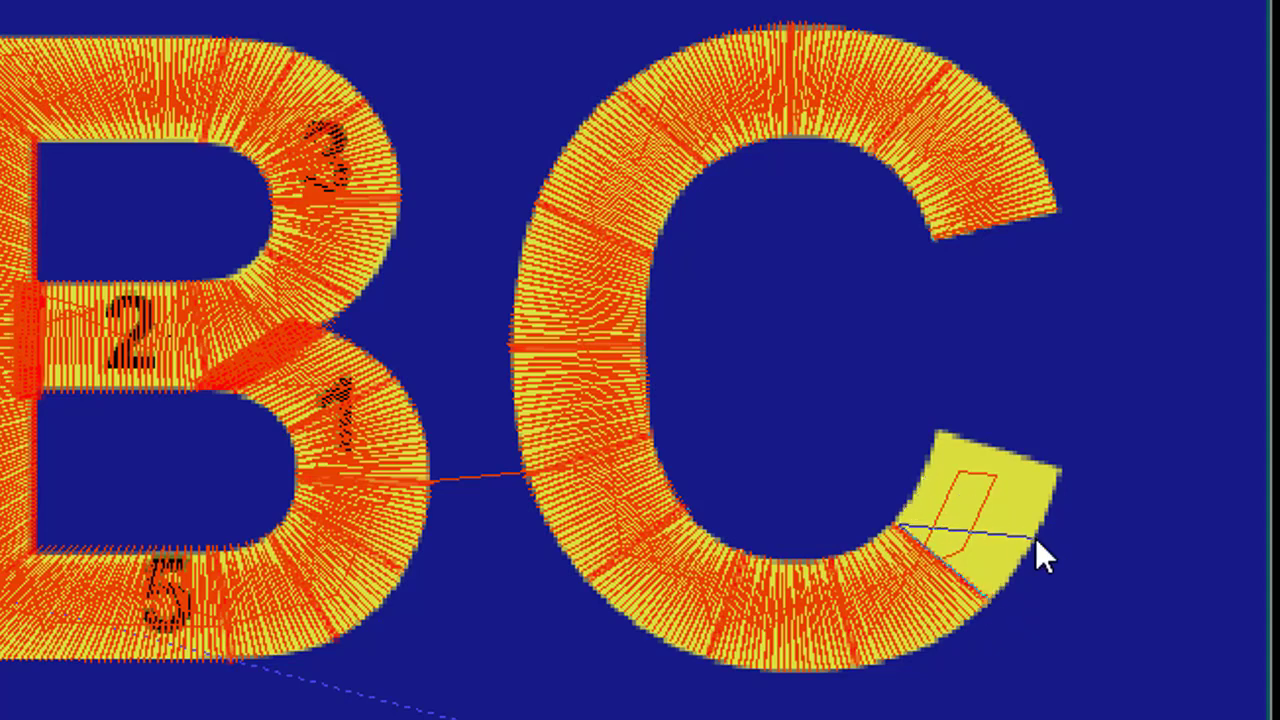
pyautogui.click(939, 430)
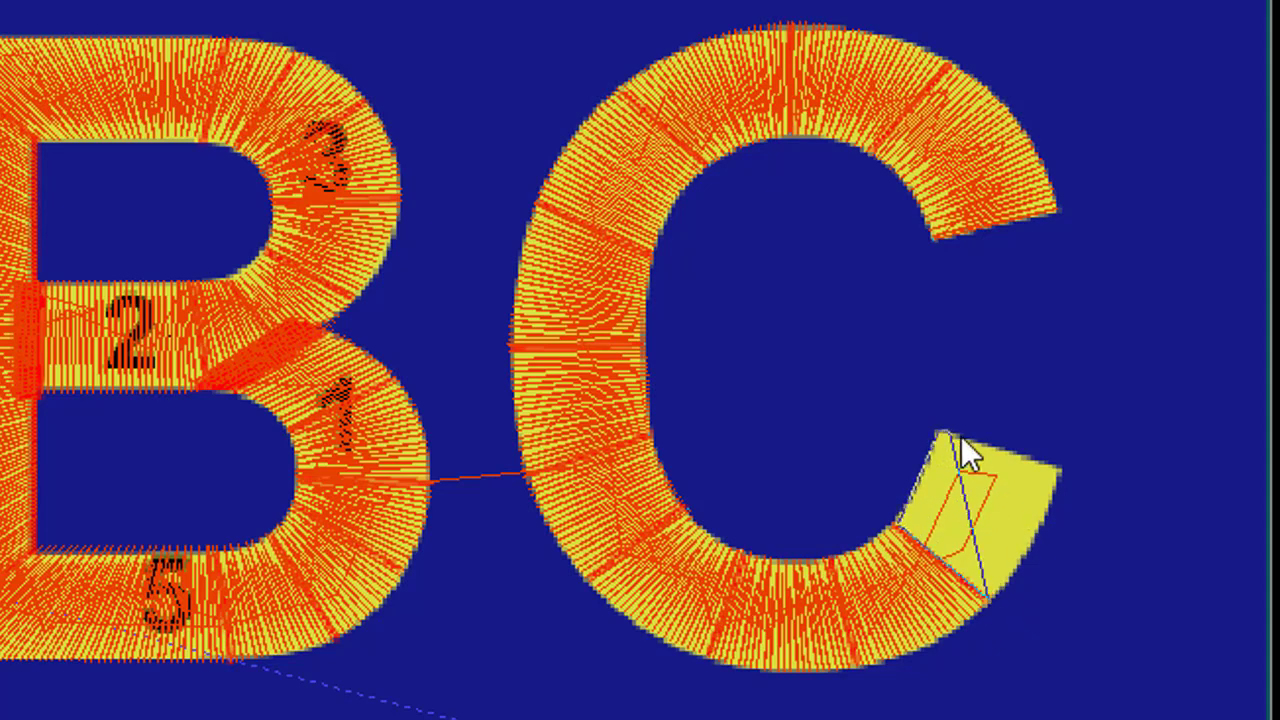
pyautogui.click(1065, 472)
pyautogui.press('Return')
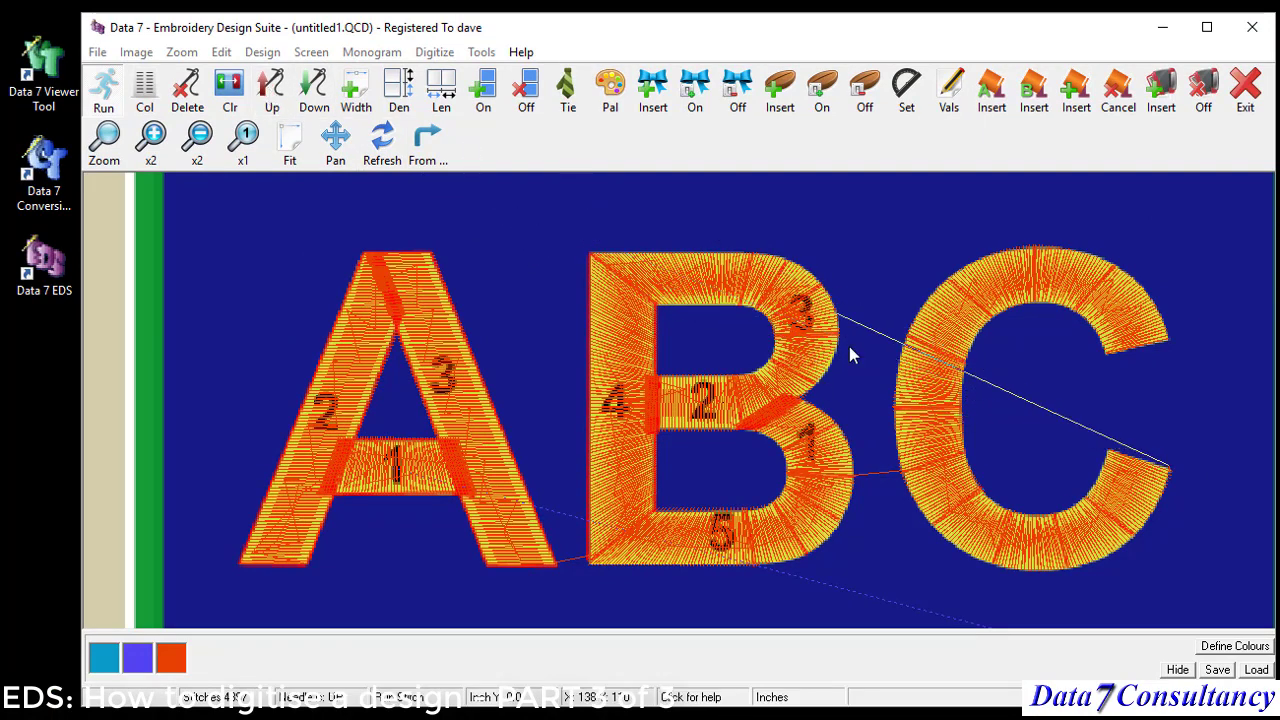
# Step: Add a jump stitch from the C's lower tip to the design centre in the B's middle bar and exit digitizing
pyautogui.click(708, 406)
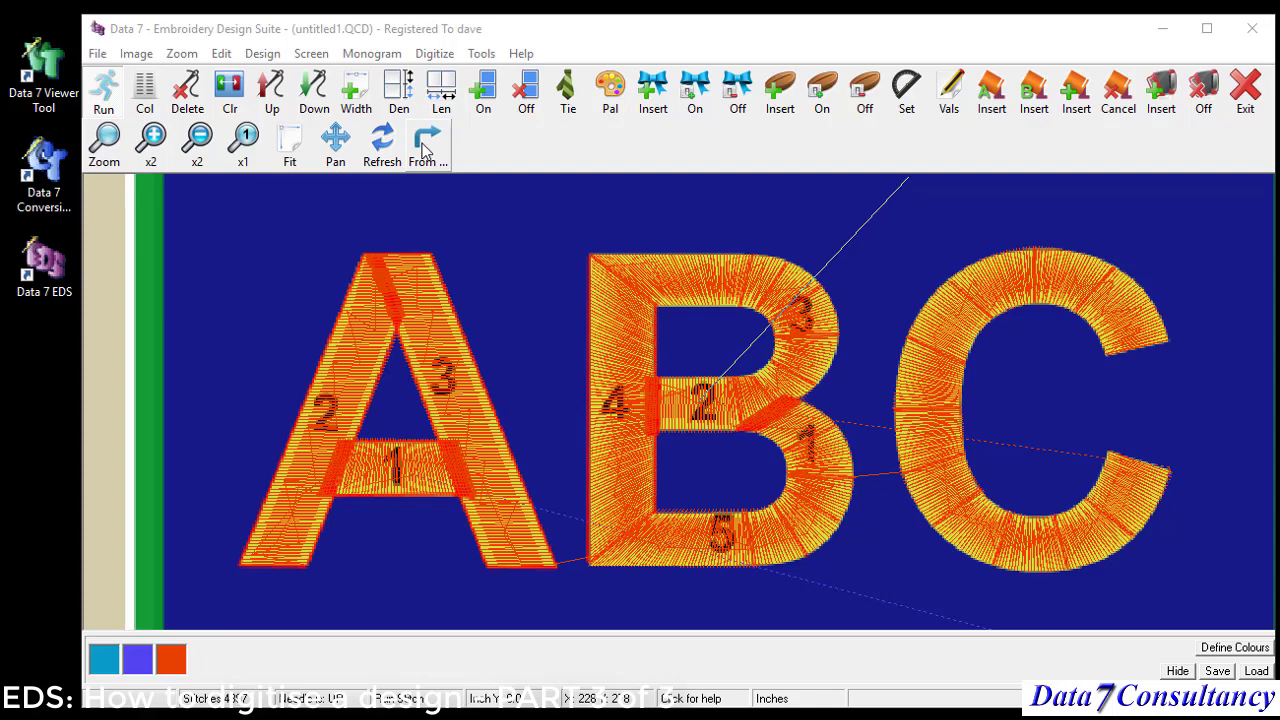
pyautogui.click(1244, 94)
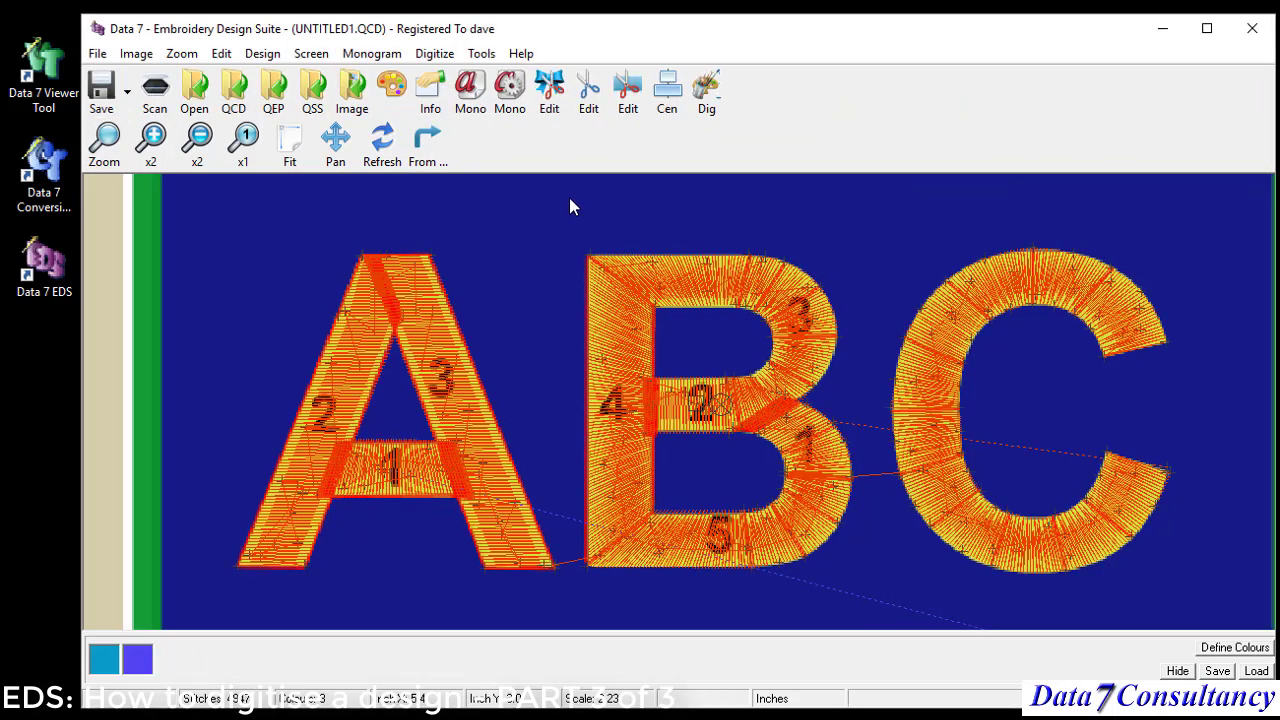
# Step: Fit the whole design in view and display its stitches from stitch number 0 to show all
pyautogui.click(289, 145)
pyautogui.click(436, 150)
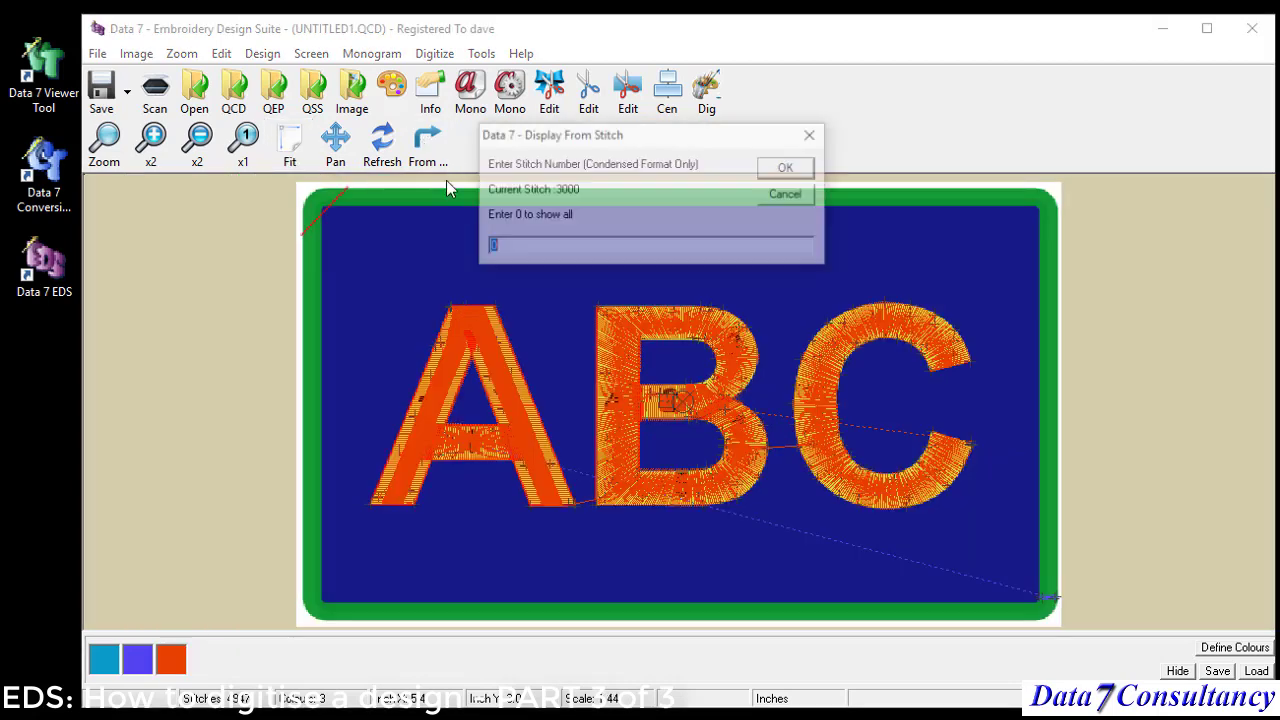
pyautogui.press('Return')
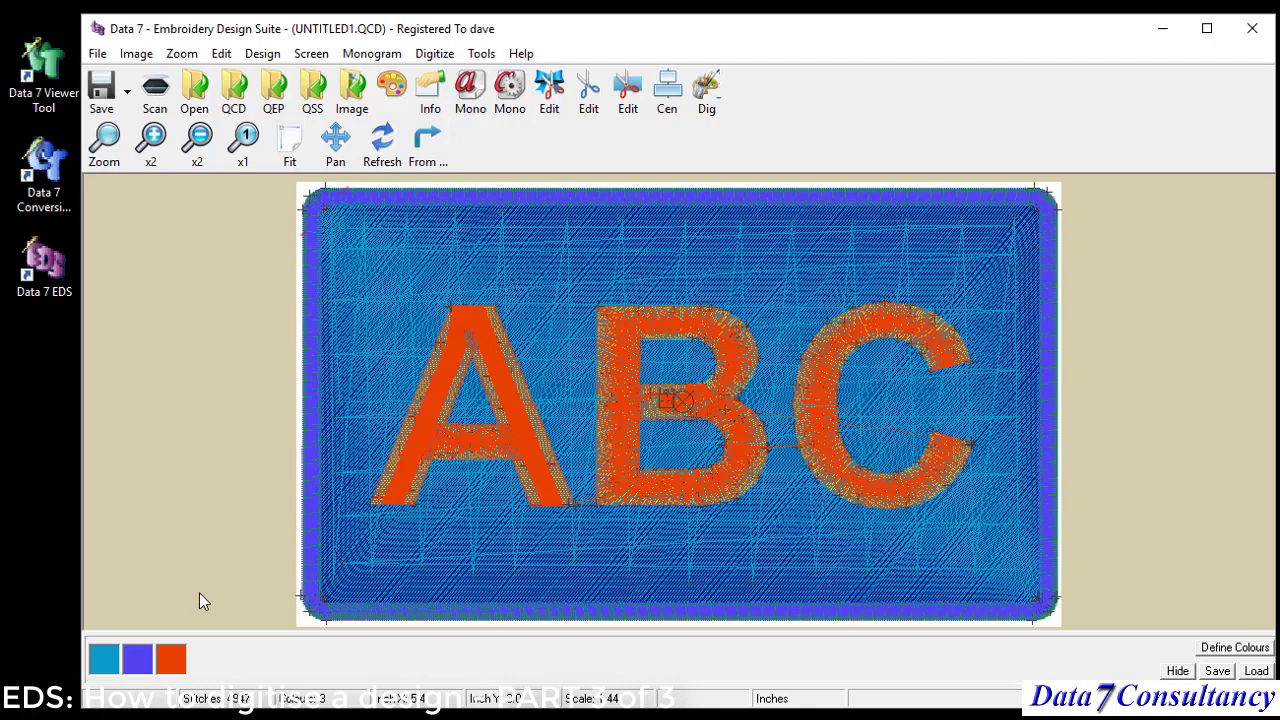
# Step: Set the first thread colour, used for the background fill, to dark blue (RGB 30, 17, 189)
pyautogui.click(104, 668)
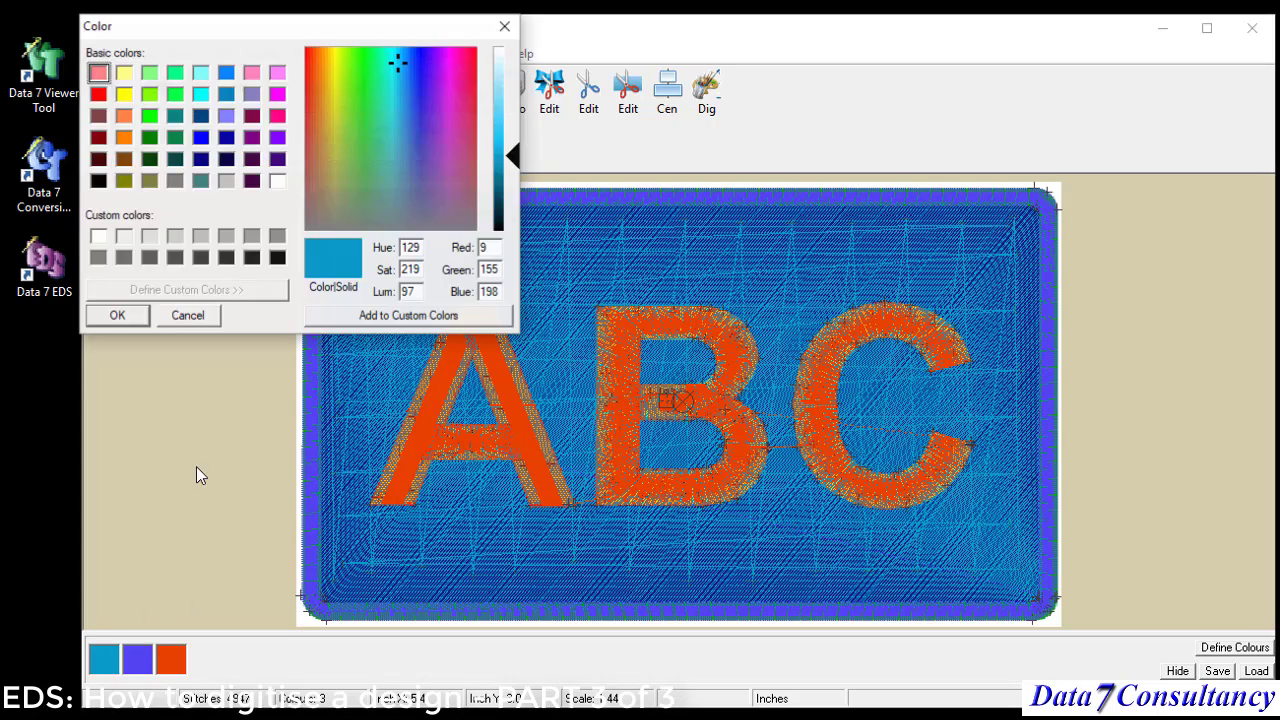
pyautogui.click(422, 78)
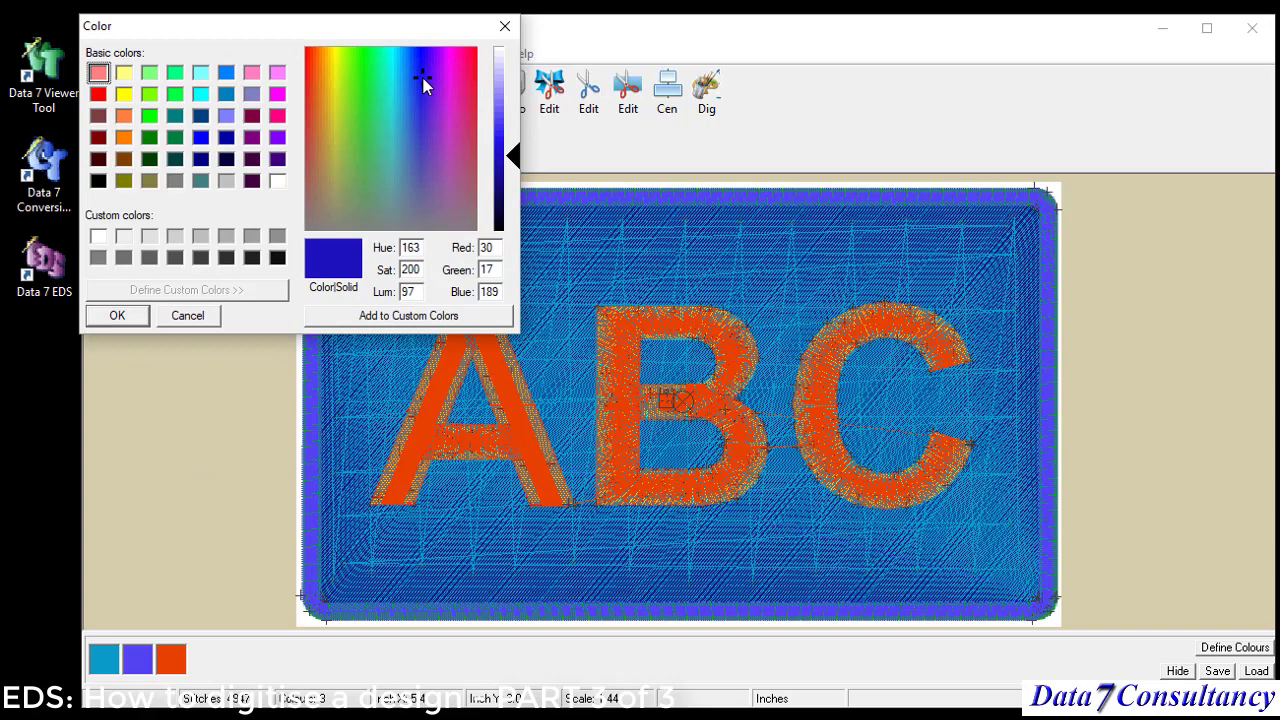
pyautogui.click(122, 316)
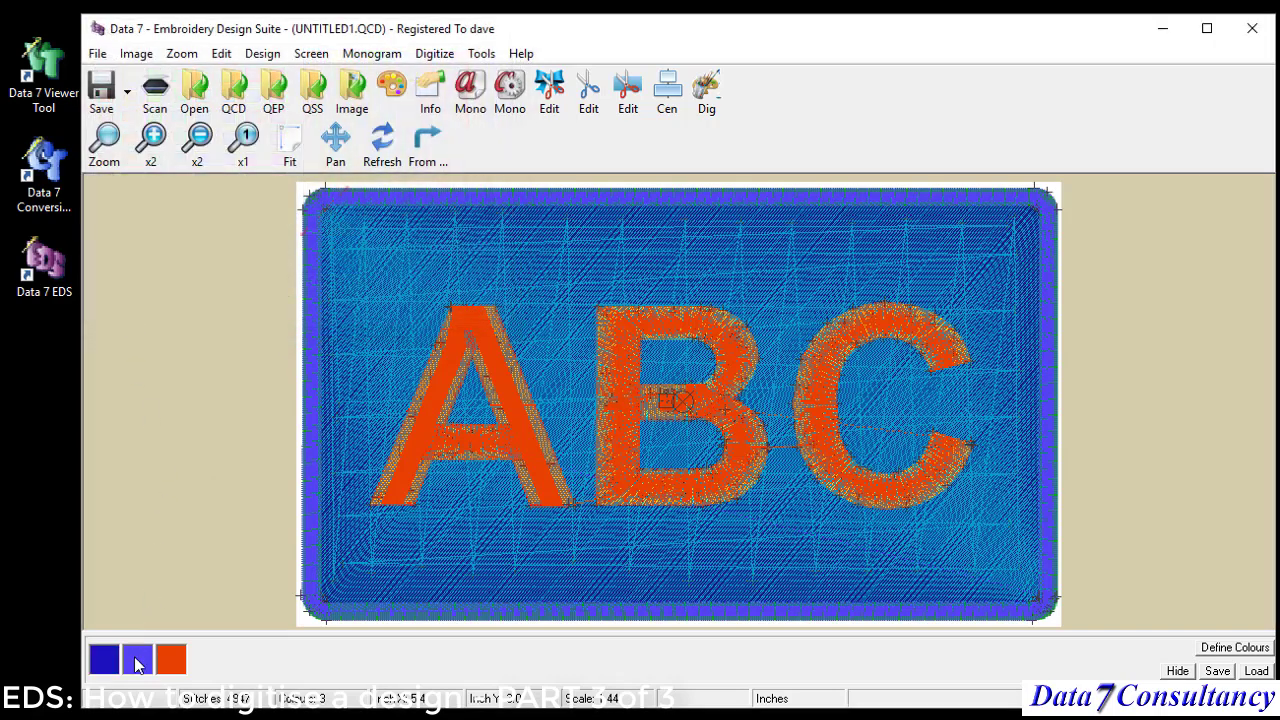
# Step: Set the second thread colour, used for the border, to green (RGB 27, 203, 35)
pyautogui.click(137, 662)
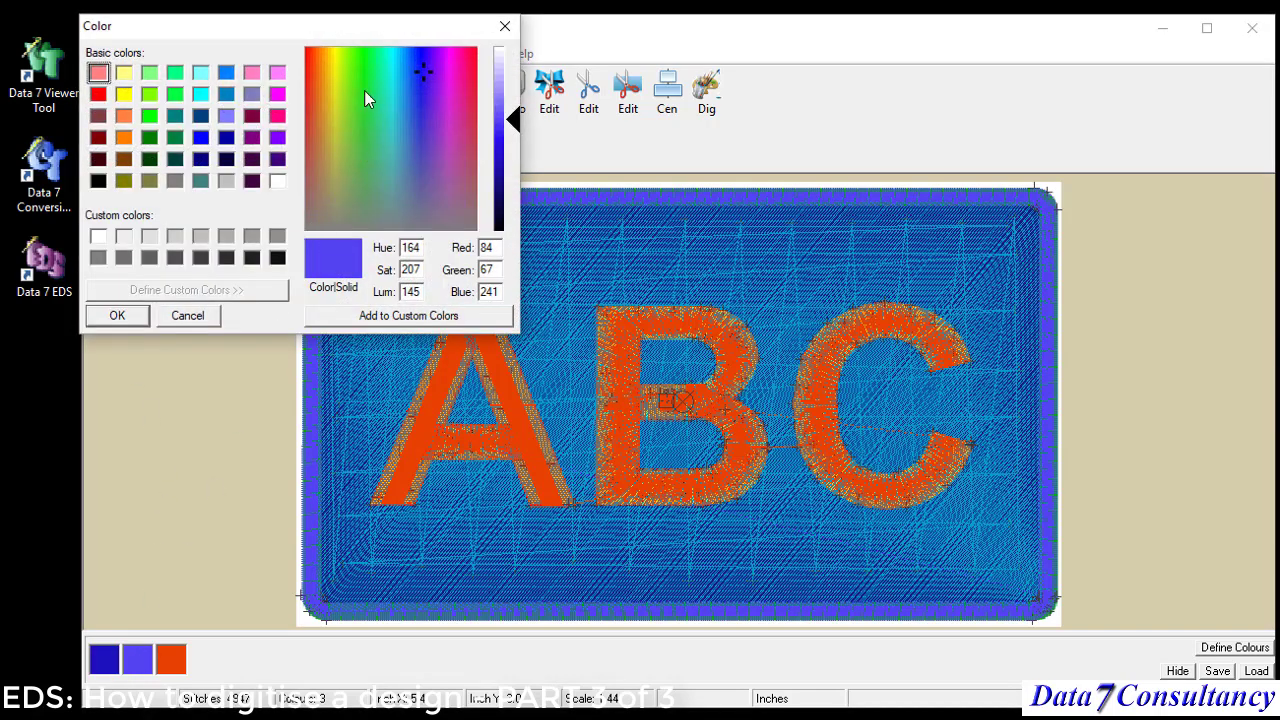
pyautogui.click(364, 90)
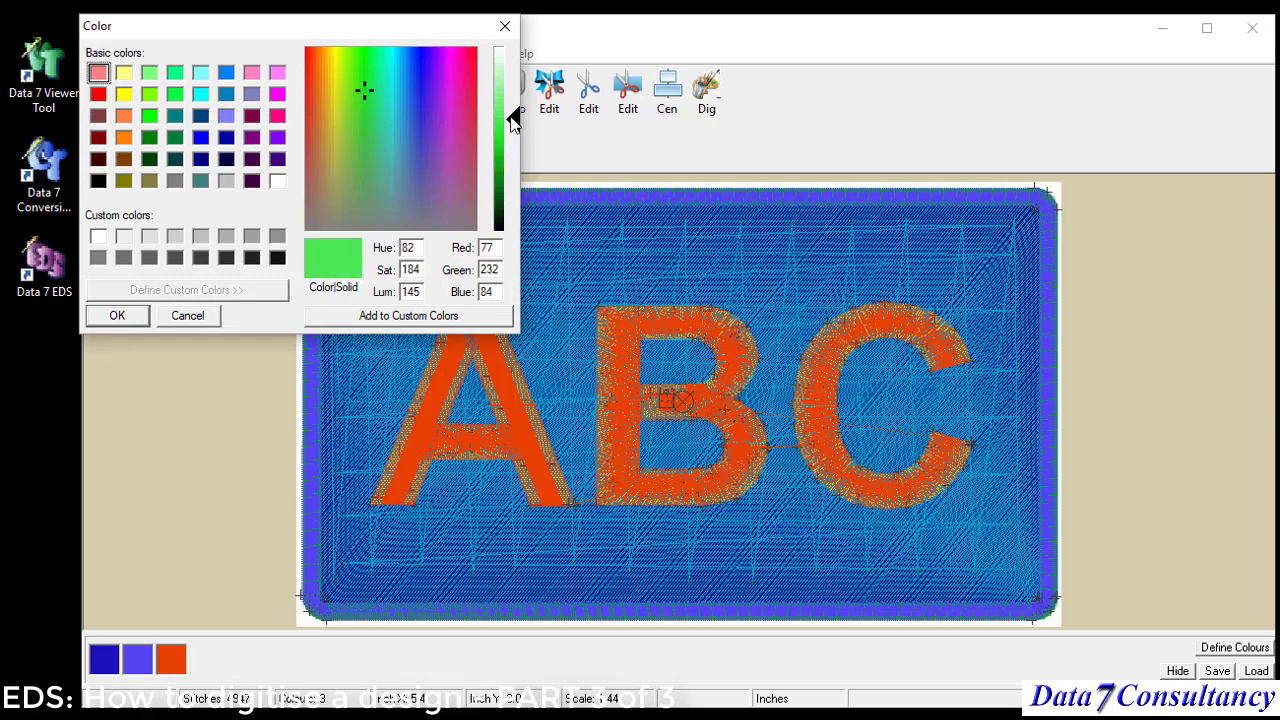
pyautogui.moveTo(510, 118); pyautogui.dragTo(512, 149)
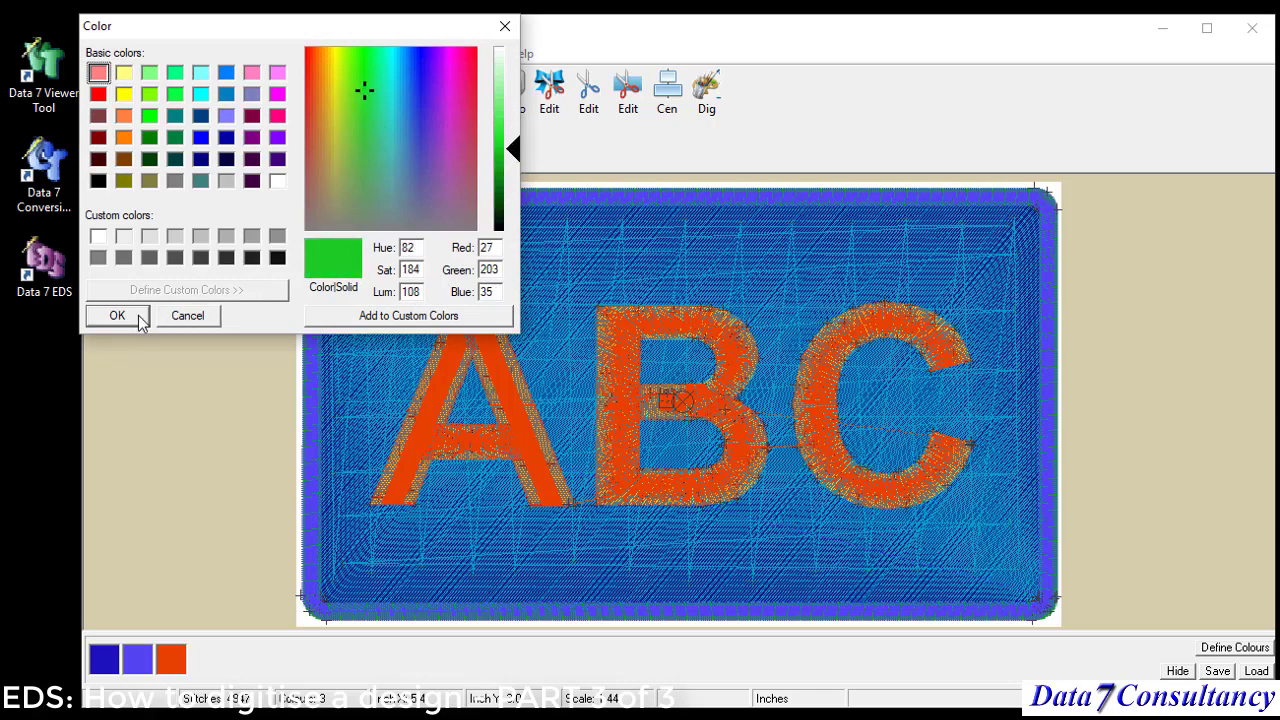
pyautogui.click(117, 315)
# Step: Set the third thread colour, used for the ABC letters, to yellow
pyautogui.click(172, 660)
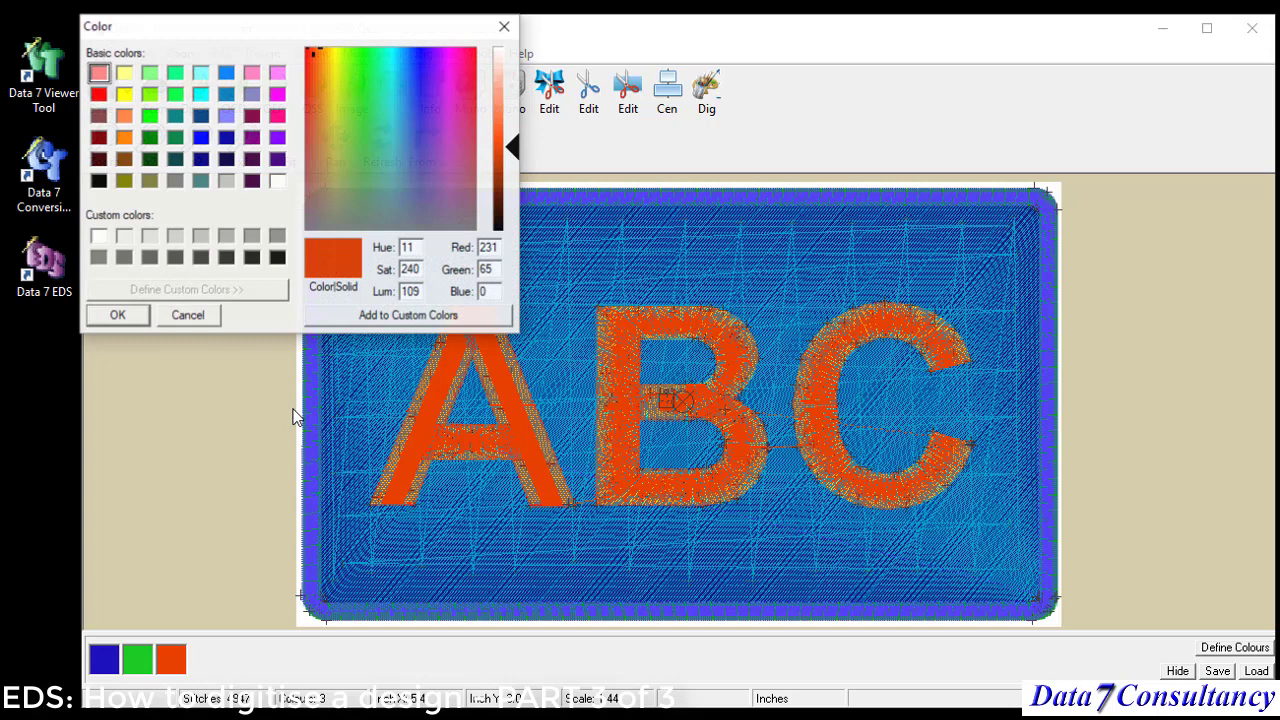
pyautogui.click(335, 82)
pyautogui.moveTo(500, 152); pyautogui.dragTo(509, 142)
pyautogui.click(117, 315)
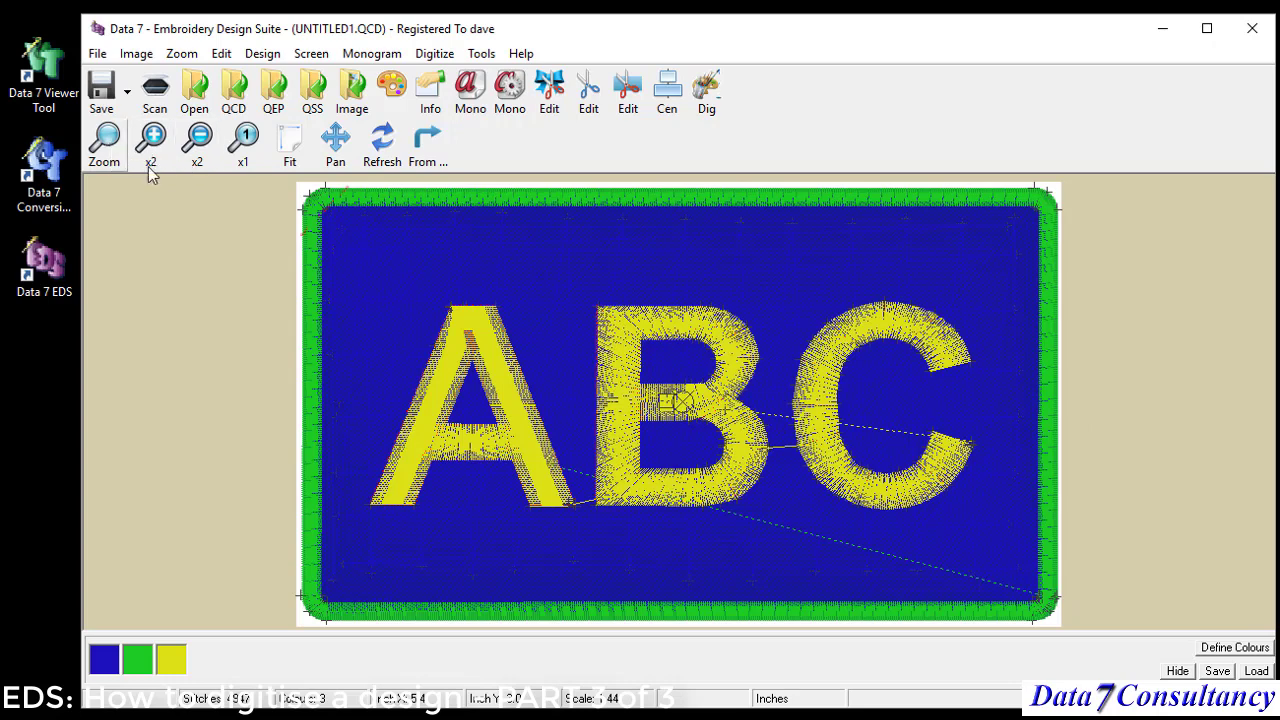
# Step: Point-edit the green border's lower-right corner, moving its outer curve point outward onto the edge of the rounded artwork corner
pyautogui.moveTo(998, 568); pyautogui.dragTo(1104, 630)
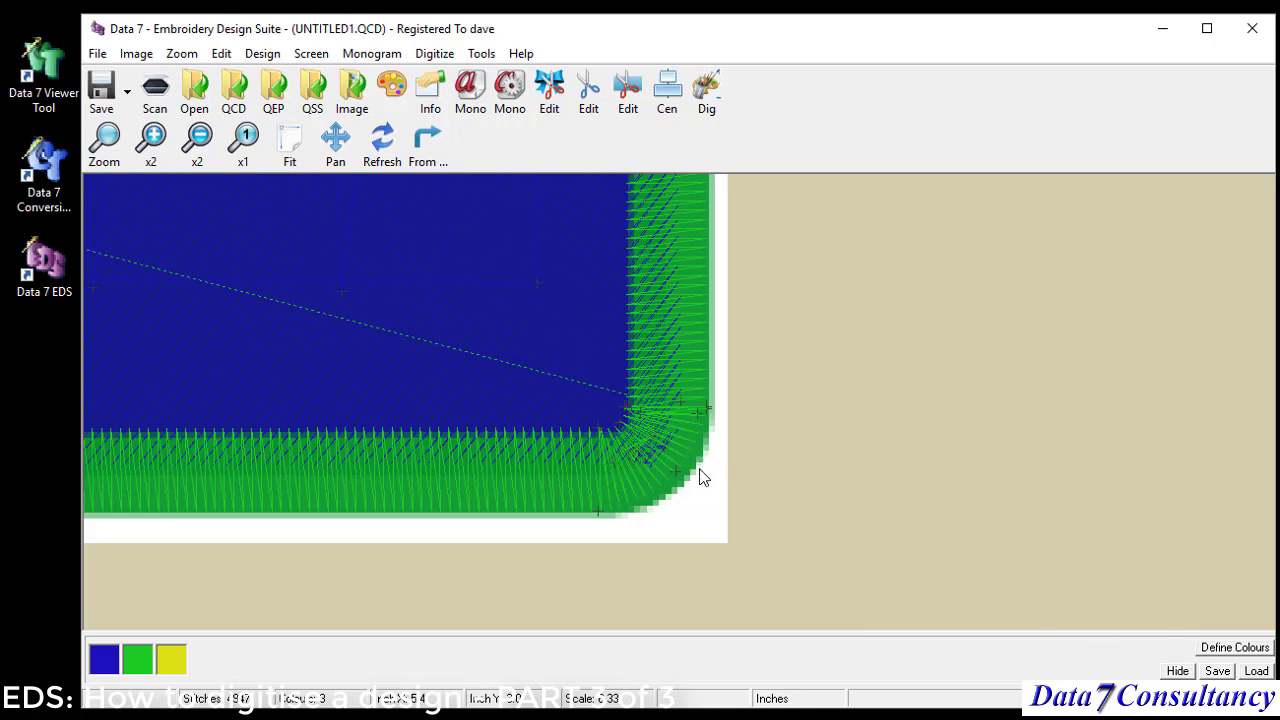
pyautogui.rightClick(772, 495)
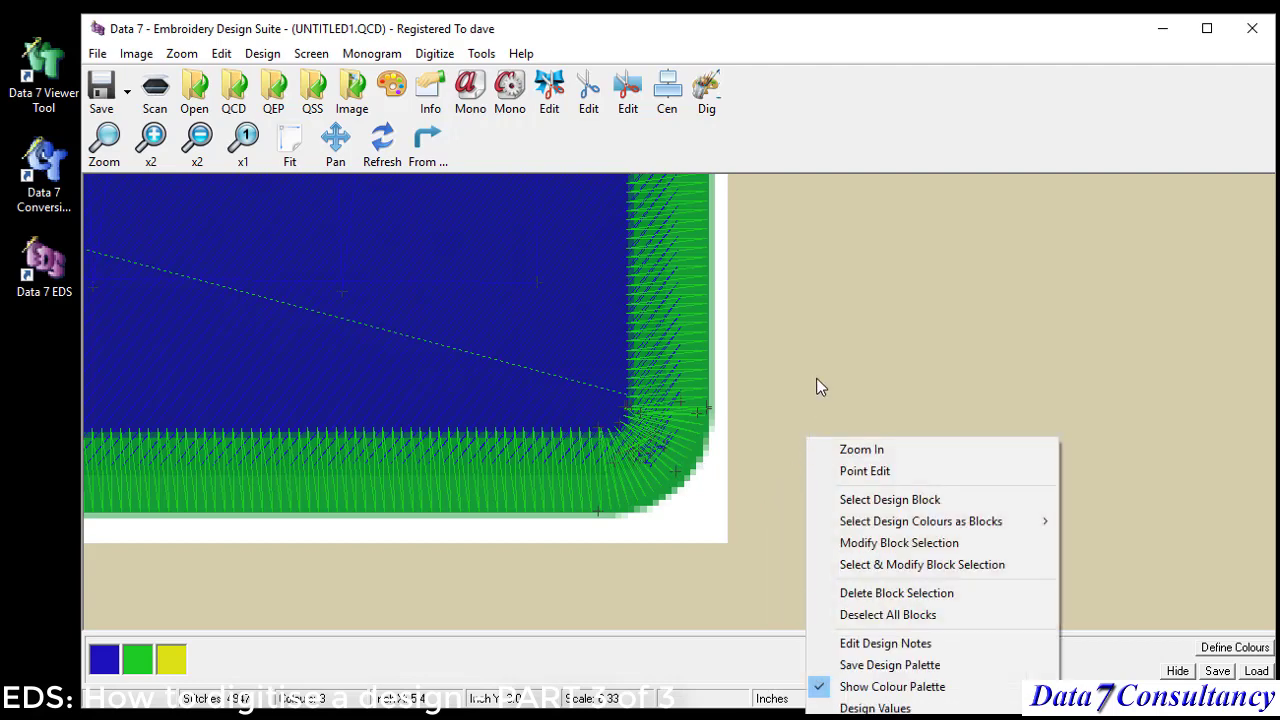
pyautogui.rightClick(835, 262)
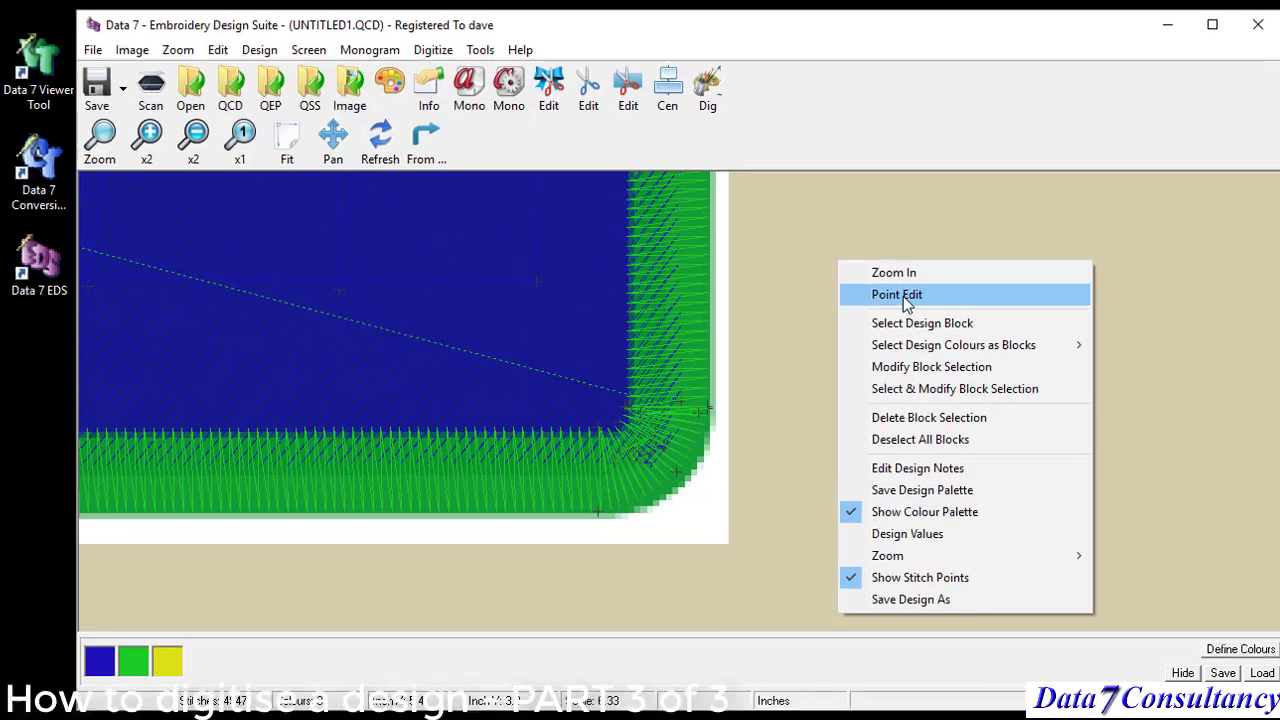
pyautogui.click(900, 297)
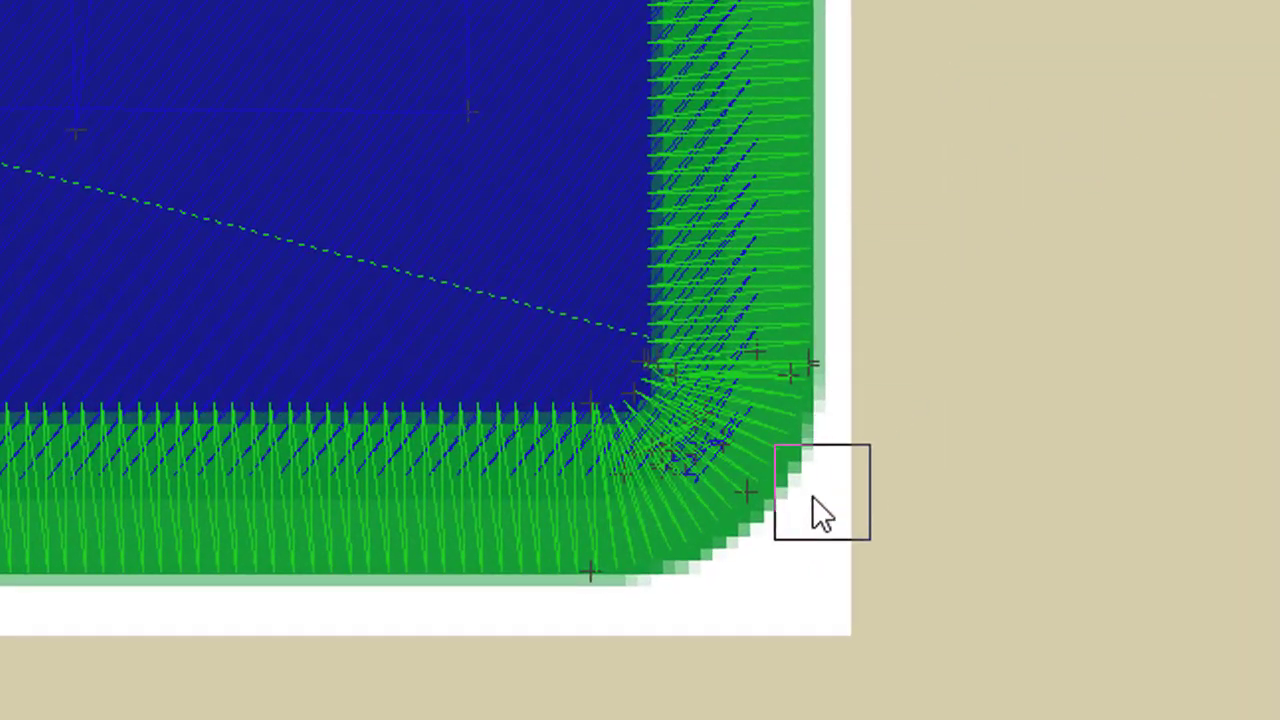
pyautogui.click(745, 490)
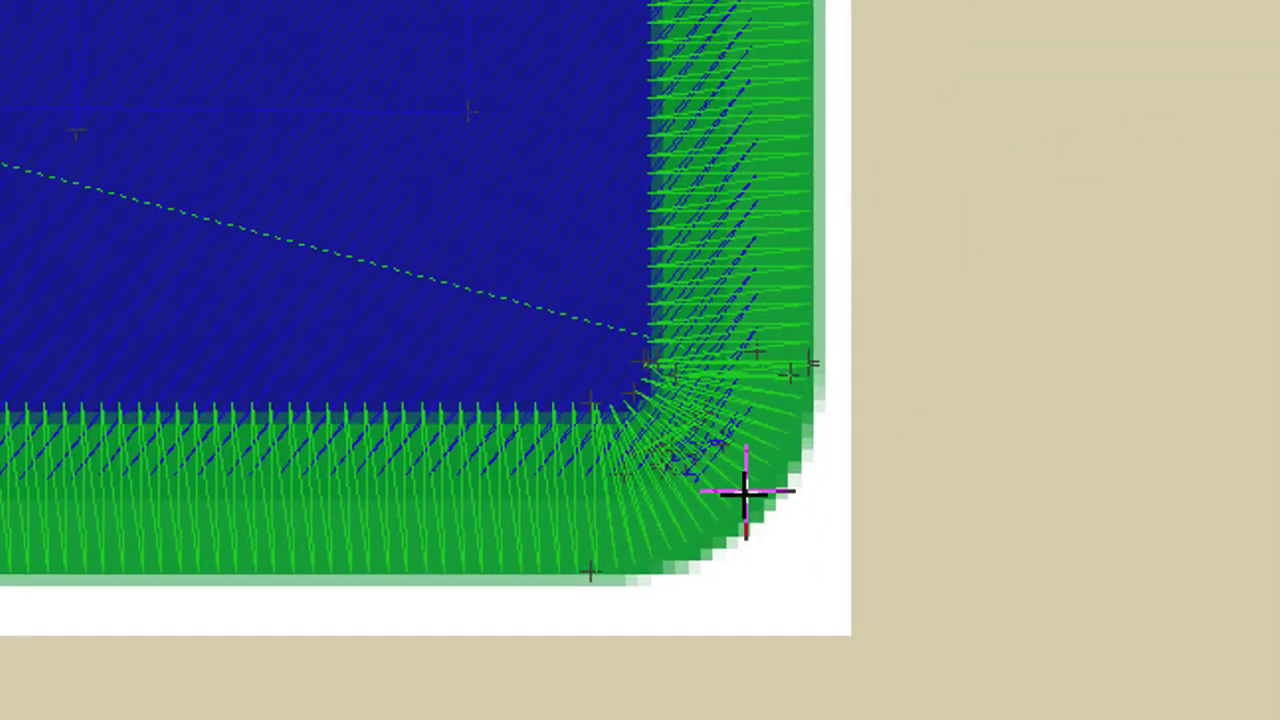
pyautogui.moveTo(745, 490); pyautogui.dragTo(766, 513)
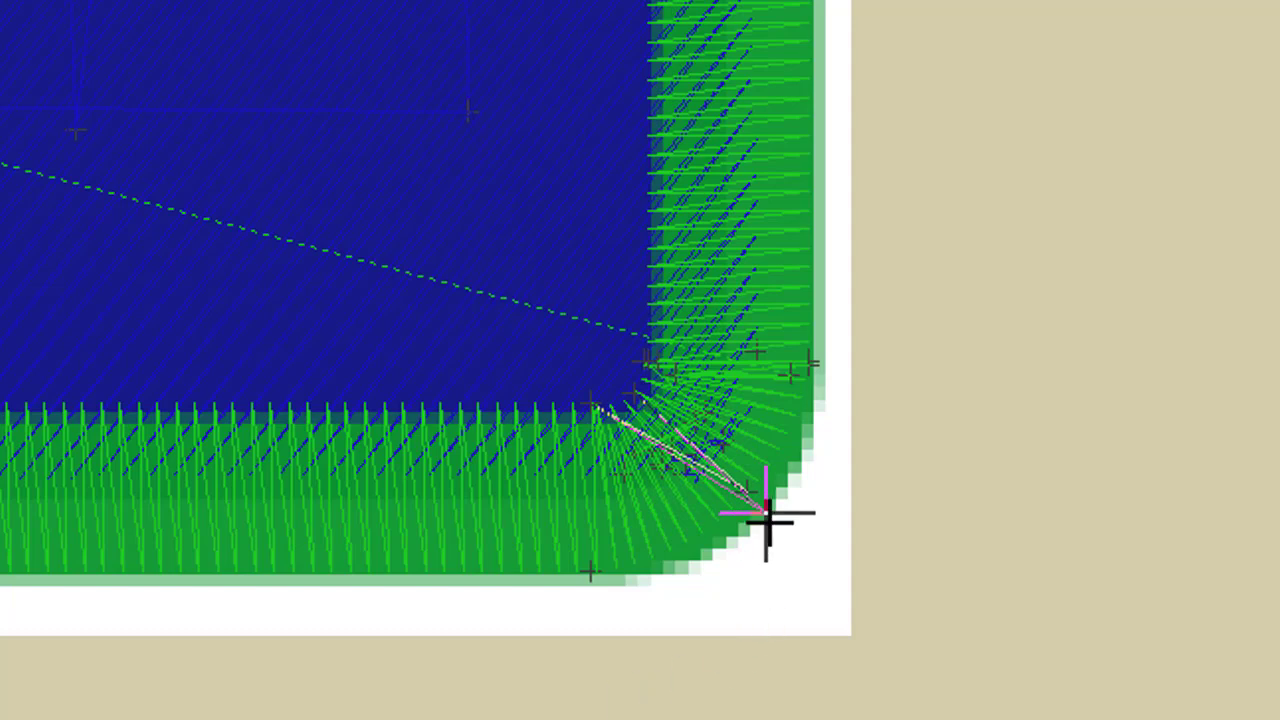
pyautogui.moveTo(769, 519); pyautogui.dragTo(770, 524)
pyautogui.press('Return')
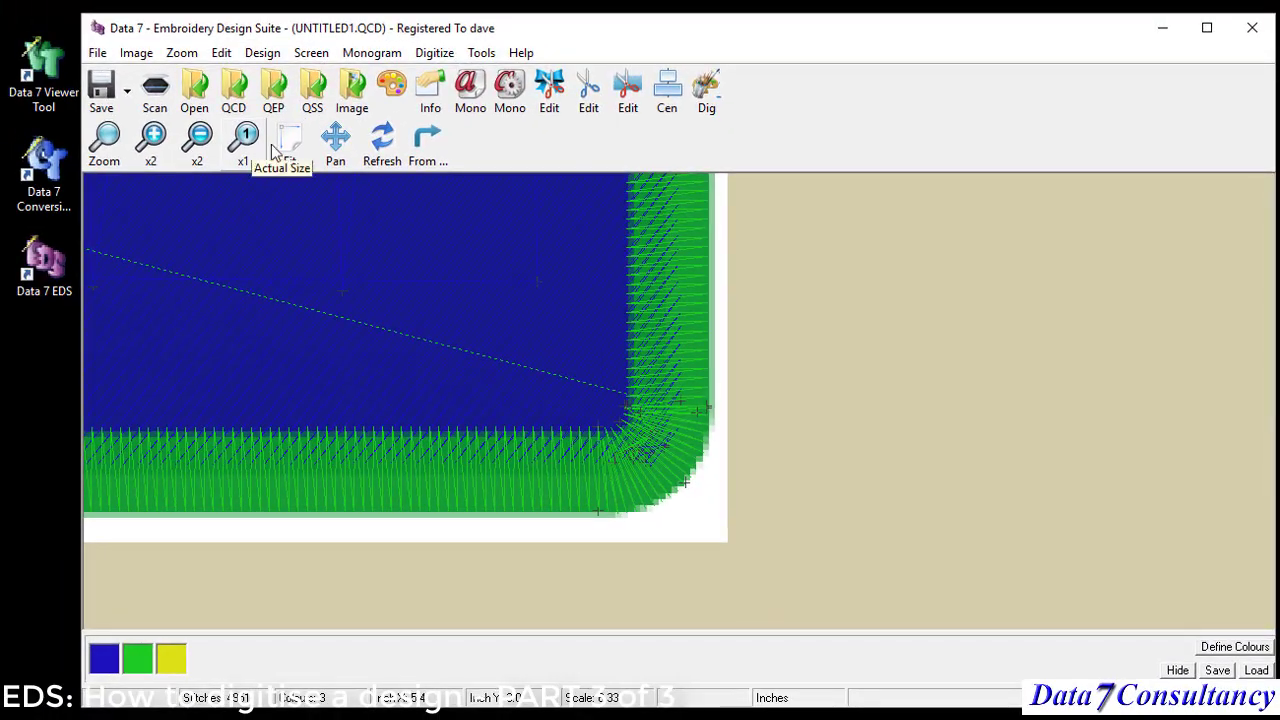
# Step: Display the stitching around the upper bowl of the B from stitch 4000 and from stitch 3000, hiding the background fill
pyautogui.click(245, 152)
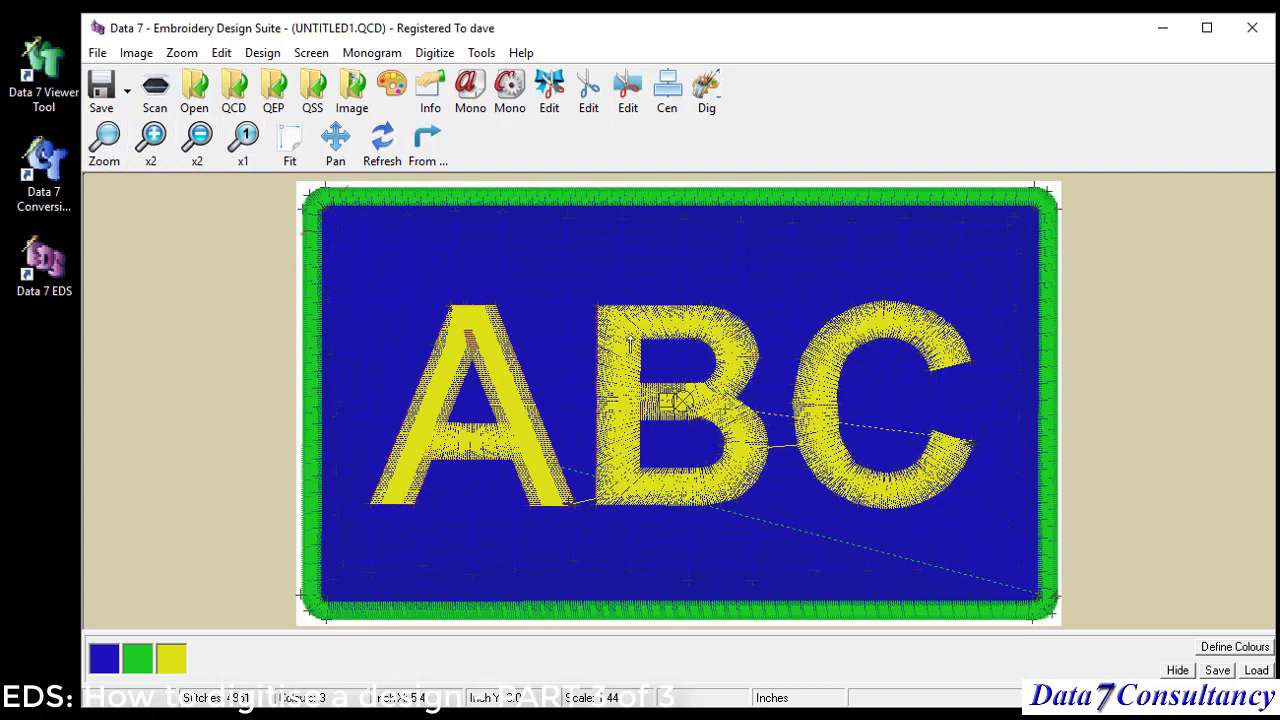
pyautogui.moveTo(690, 330); pyautogui.dragTo(784, 420)
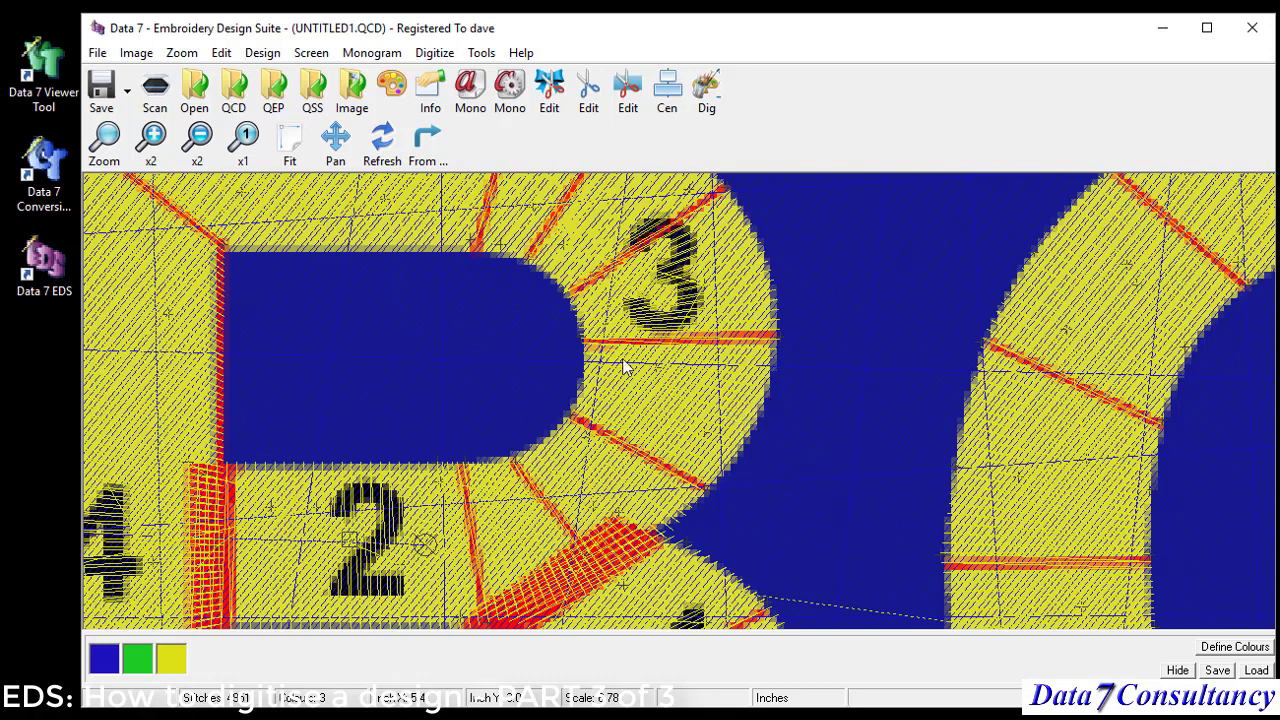
pyautogui.click(430, 148)
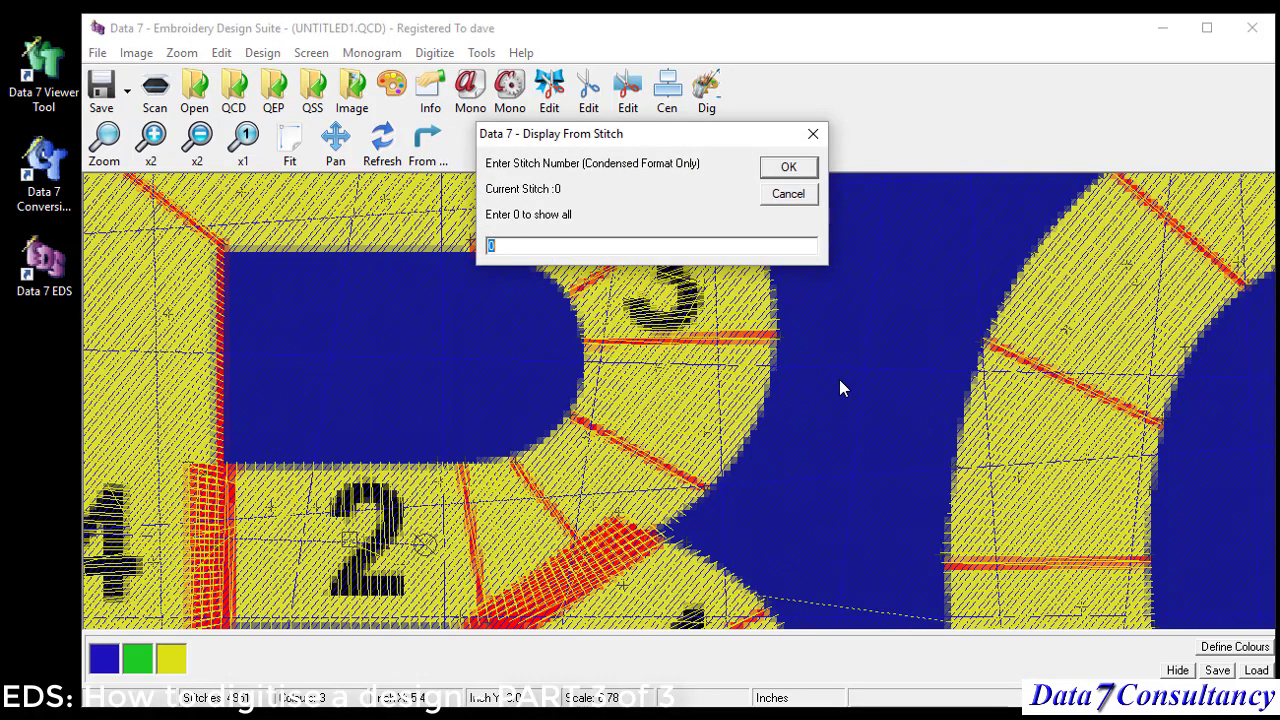
pyautogui.press('Return')
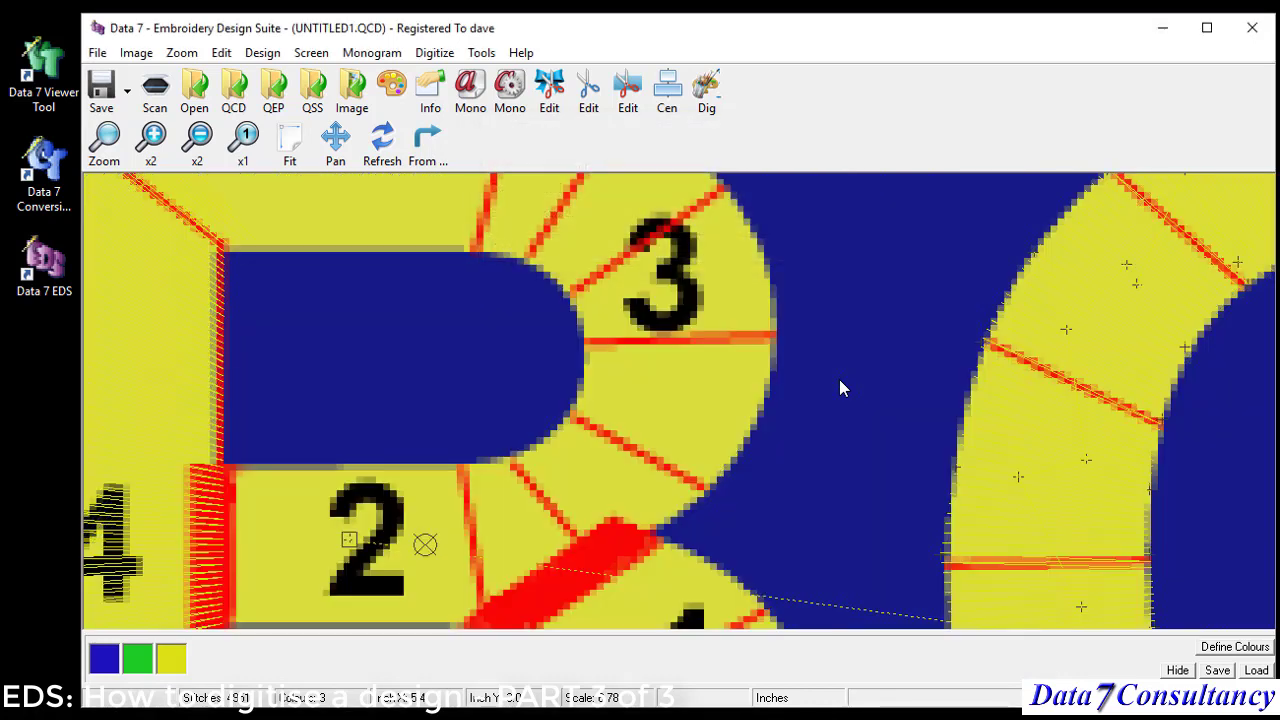
pyautogui.click(446, 150)
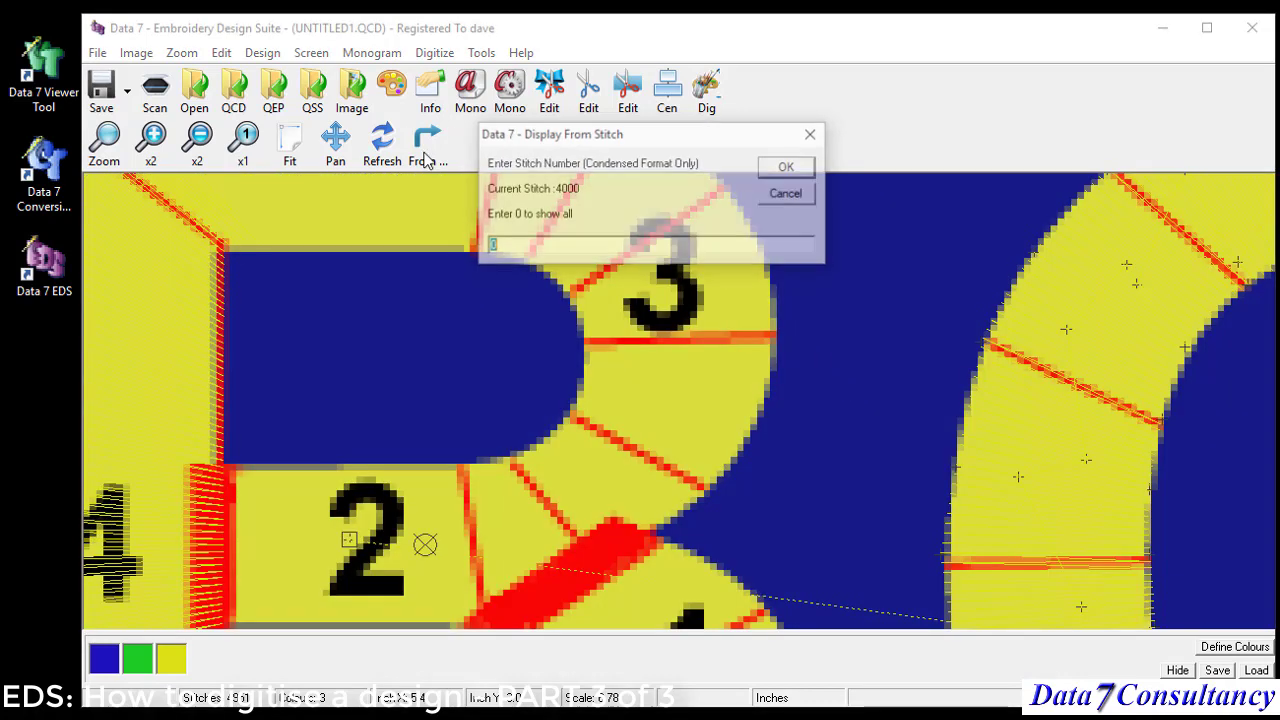
pyautogui.write('2800')
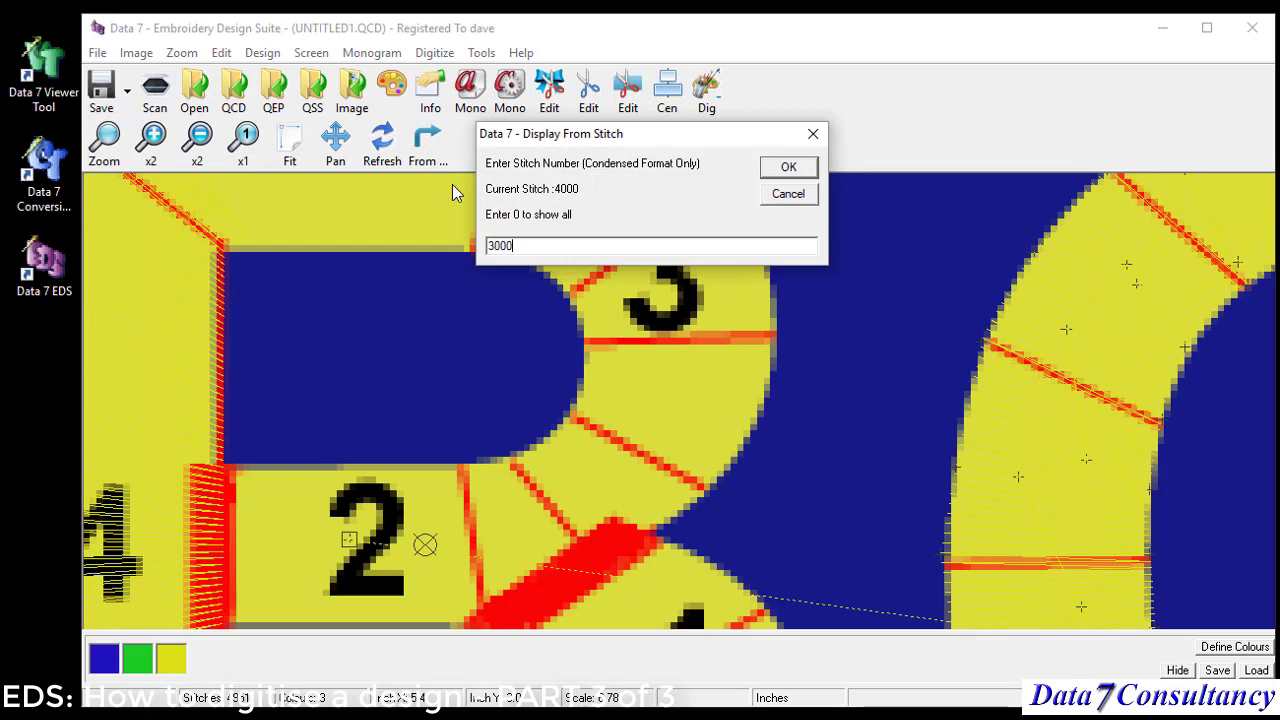
pyautogui.press('Return')
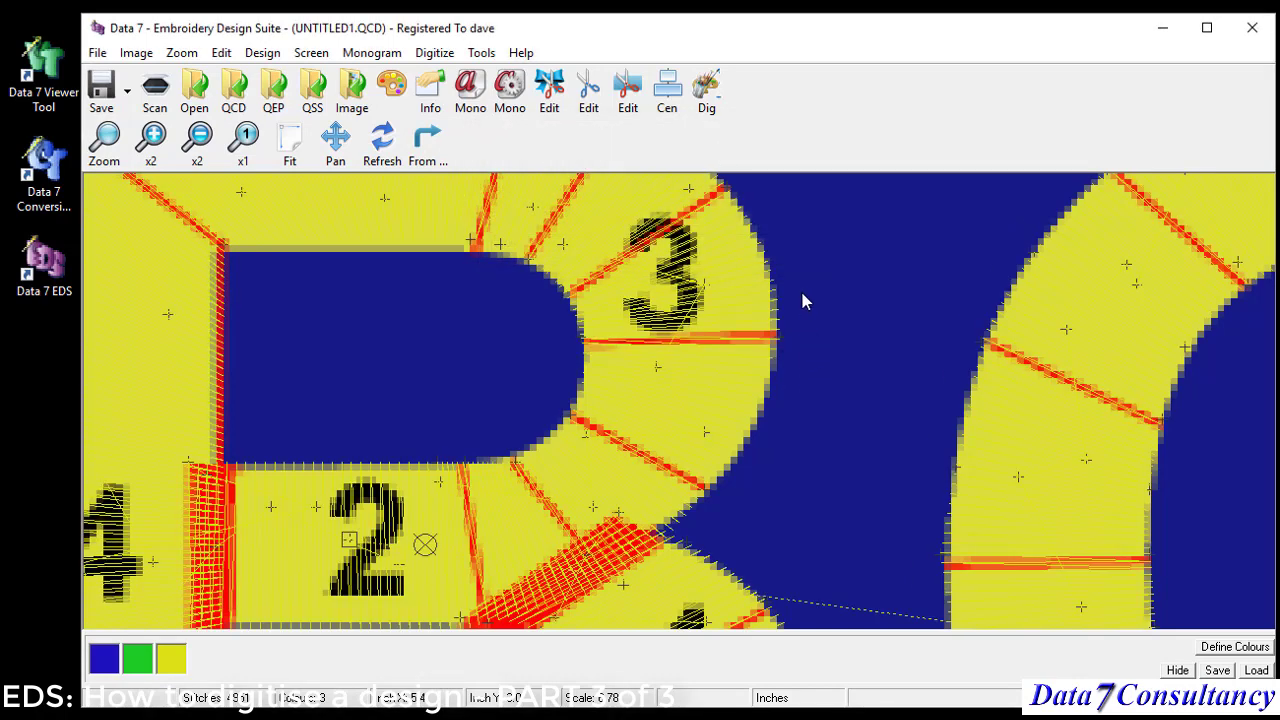
# Step: Point-edit the B's upper bowl, moving the outer curve point at the end of its lower dividing line slightly outward
pyautogui.rightClick(807, 408)
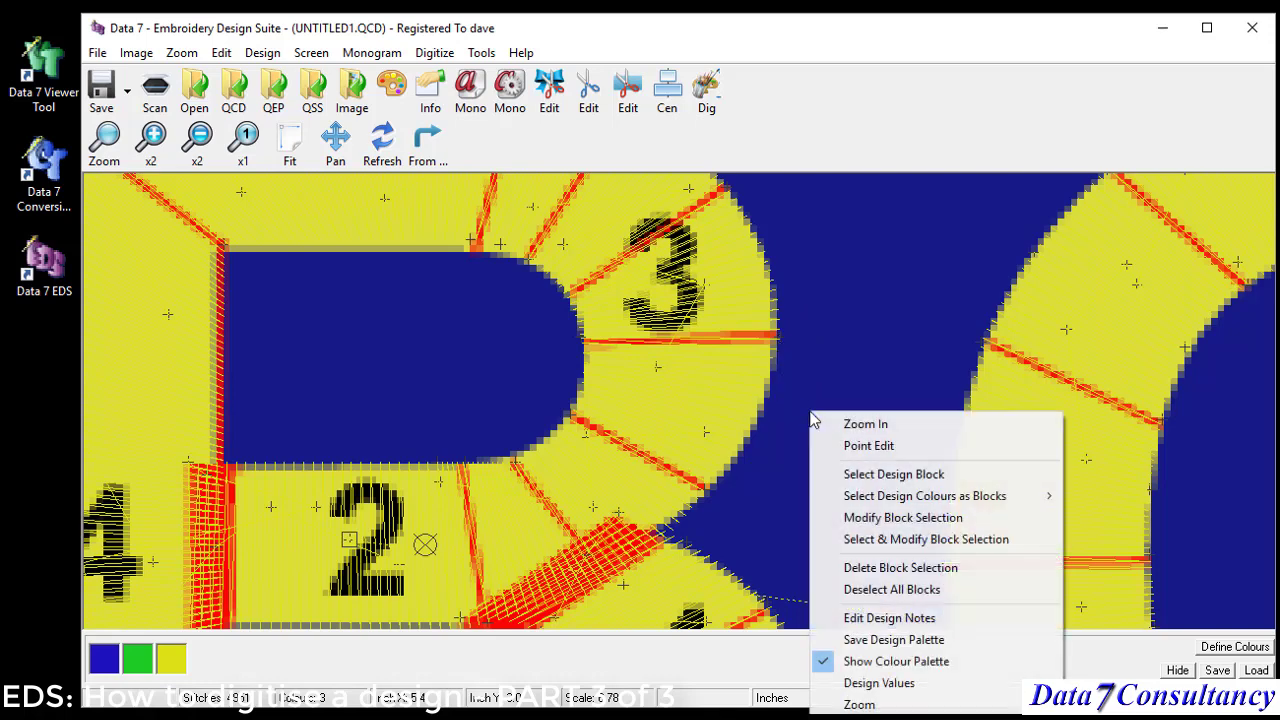
pyautogui.click(868, 446)
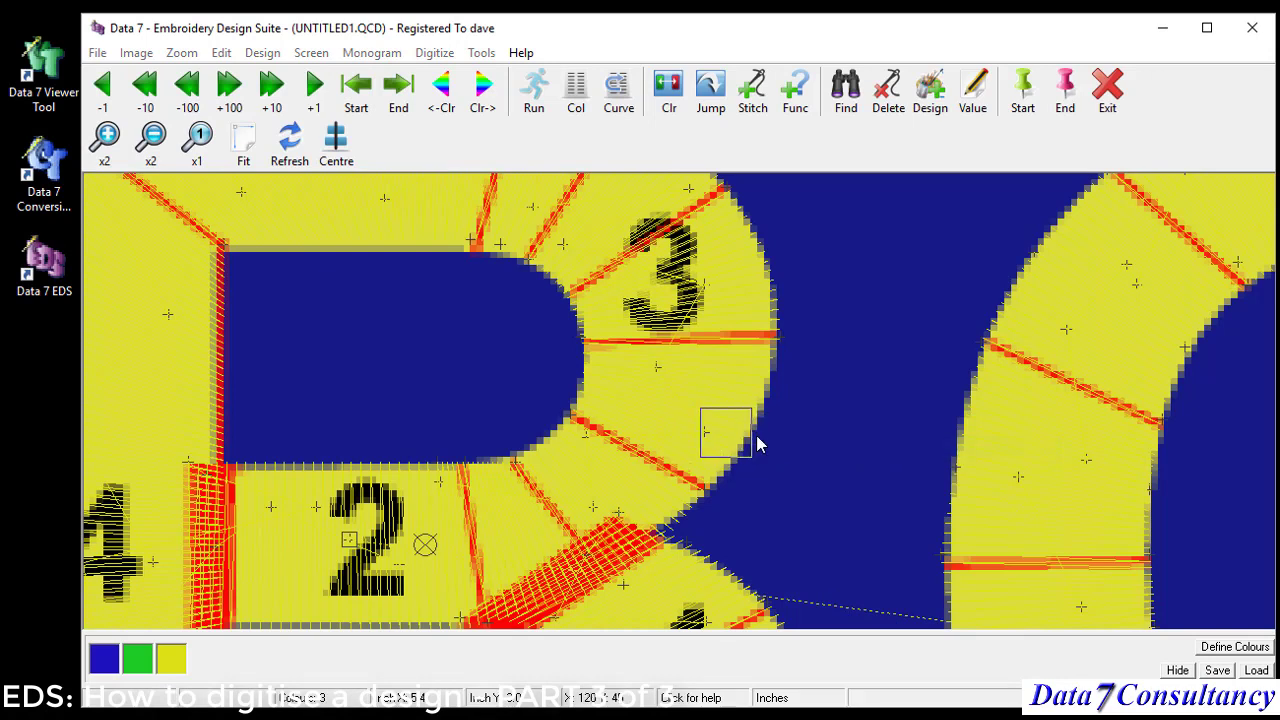
pyautogui.click(773, 453)
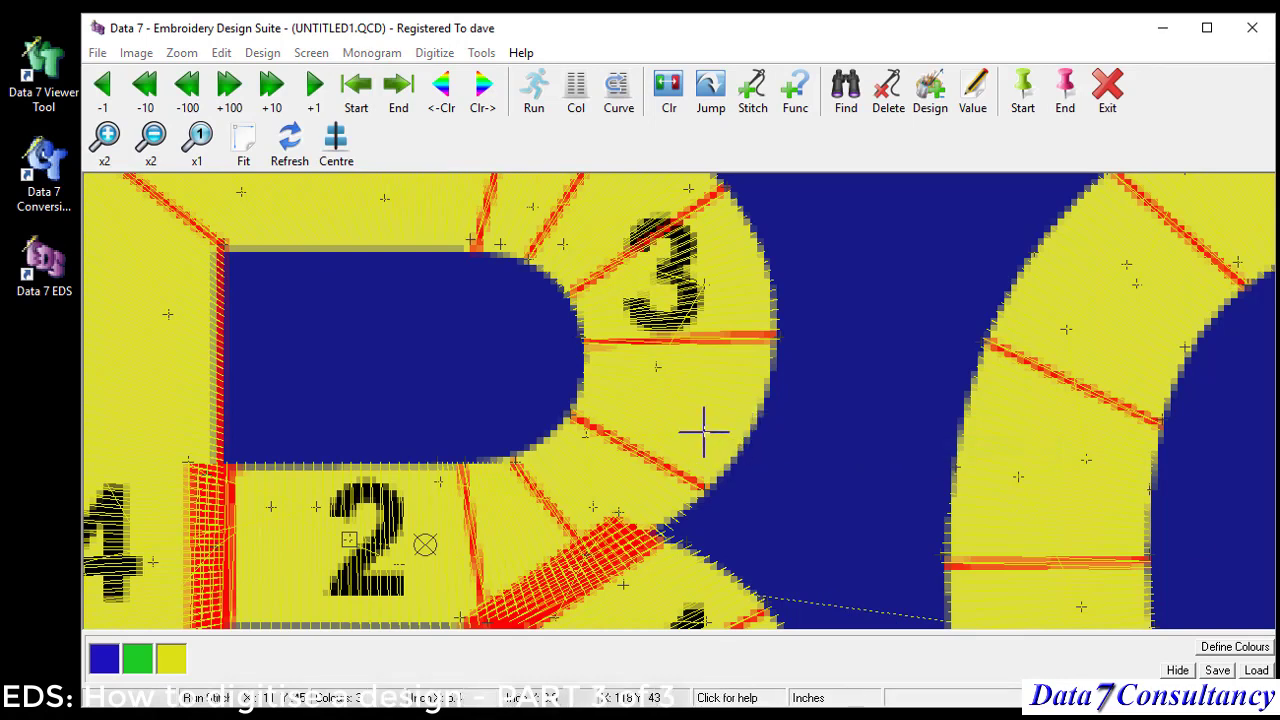
pyautogui.press('Right')
pyautogui.press('Right')
pyautogui.press('Right')
pyautogui.press('Right')
pyautogui.press('Right')
pyautogui.press('Right')
pyautogui.press('Right')
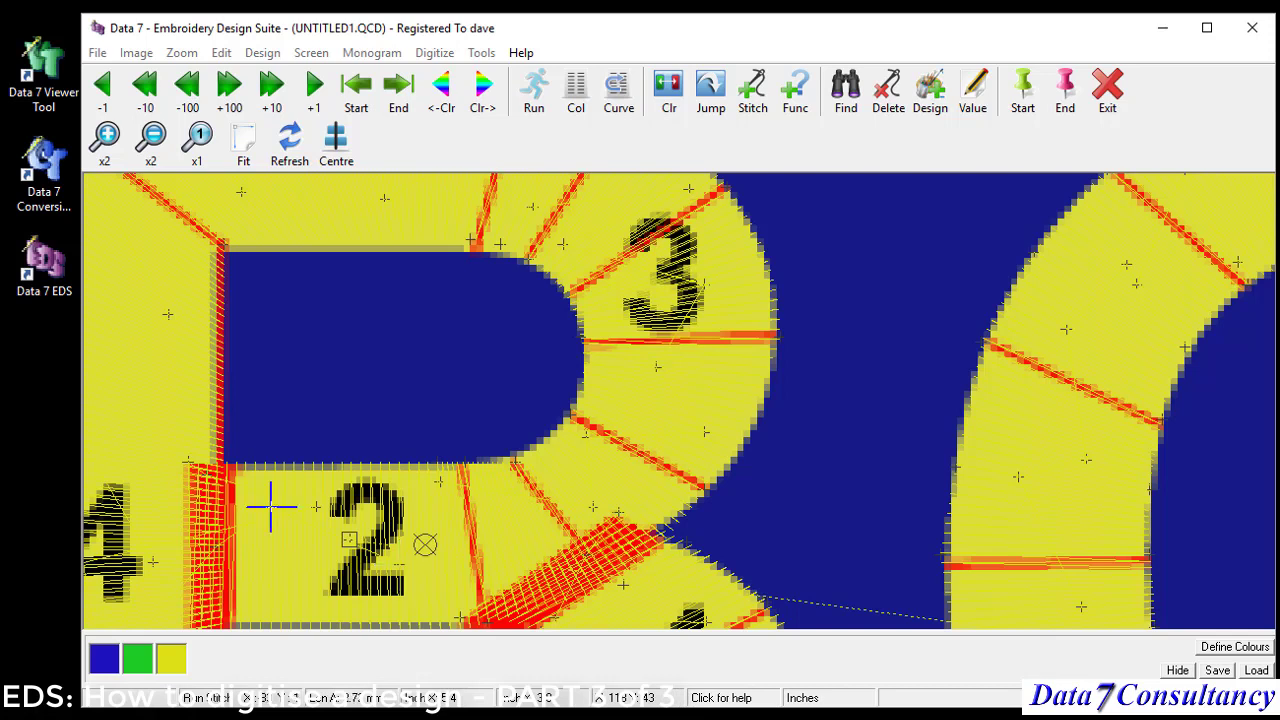
pyautogui.press('Right')
pyautogui.press('Right')
pyautogui.press('Right')
pyautogui.press('Right')
pyautogui.press('Right')
pyautogui.press('Right')
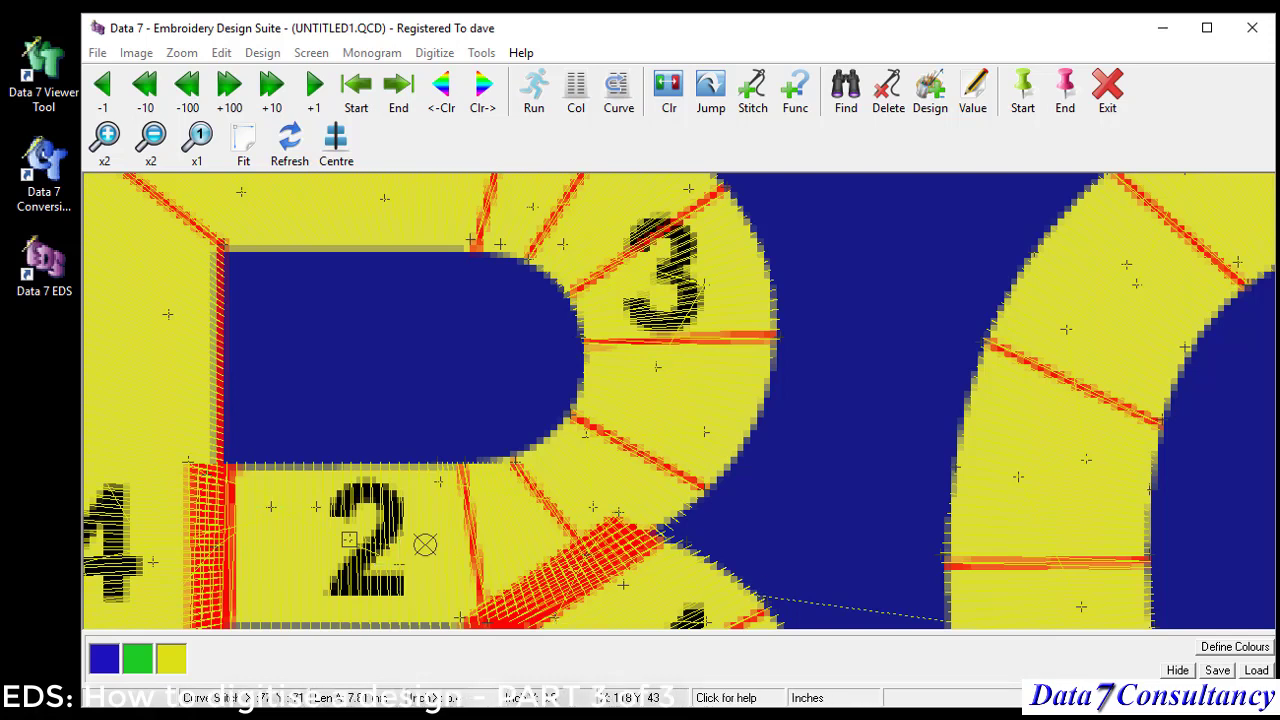
pyautogui.press('Right')
pyautogui.press('Right')
pyautogui.press('Right')
pyautogui.press('Right')
pyautogui.press('Right')
pyautogui.press('Right')
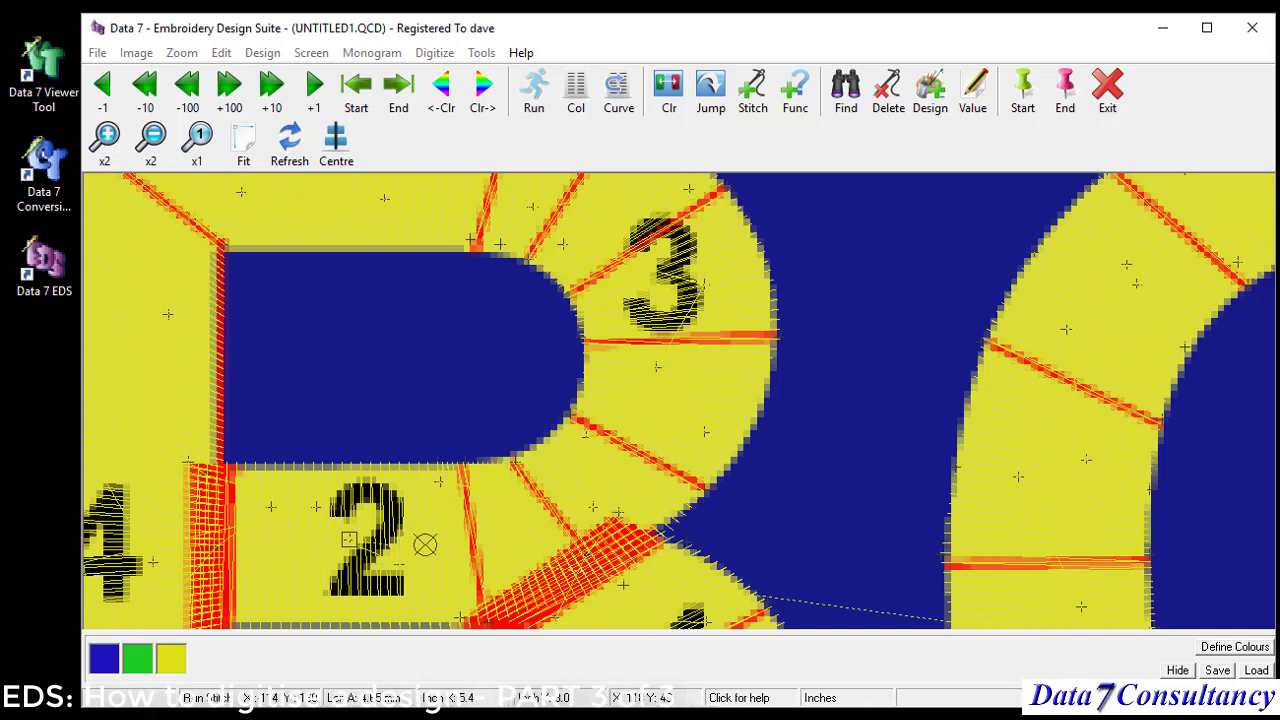
pyautogui.press('Right')
pyautogui.press('Right')
pyautogui.press('Right')
pyautogui.press('Right')
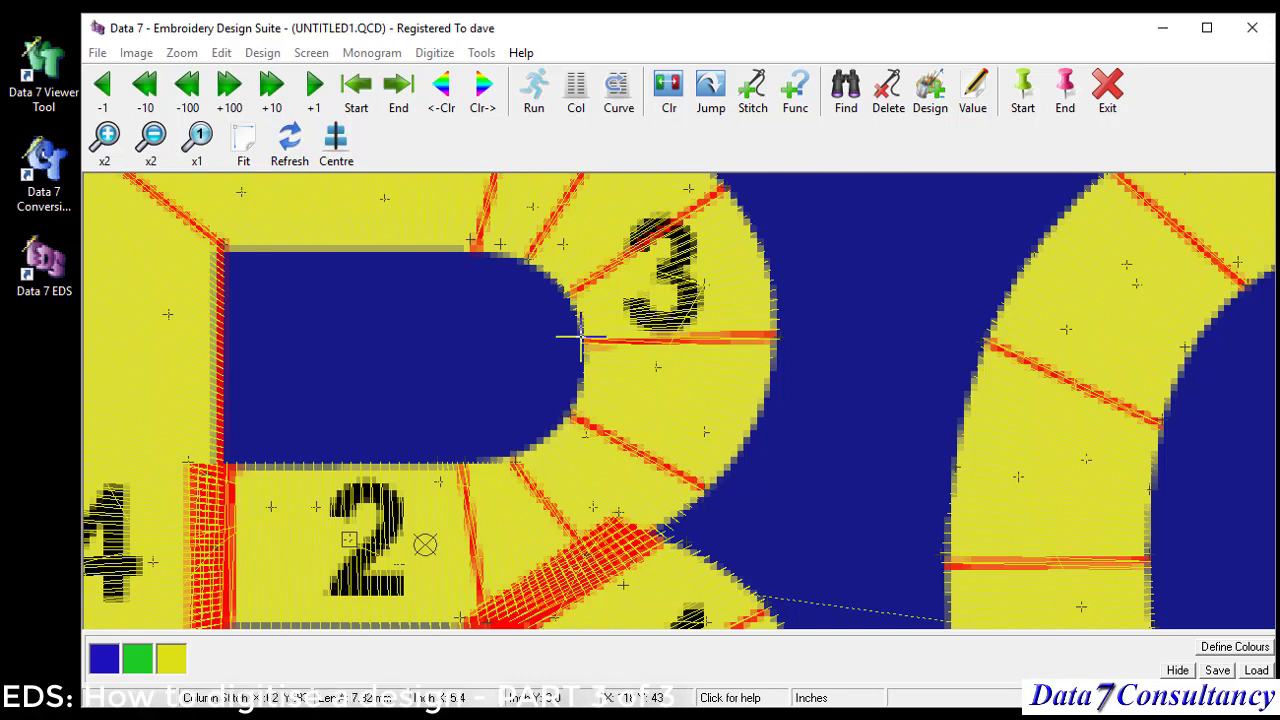
pyautogui.press('Right')
pyautogui.press('Right')
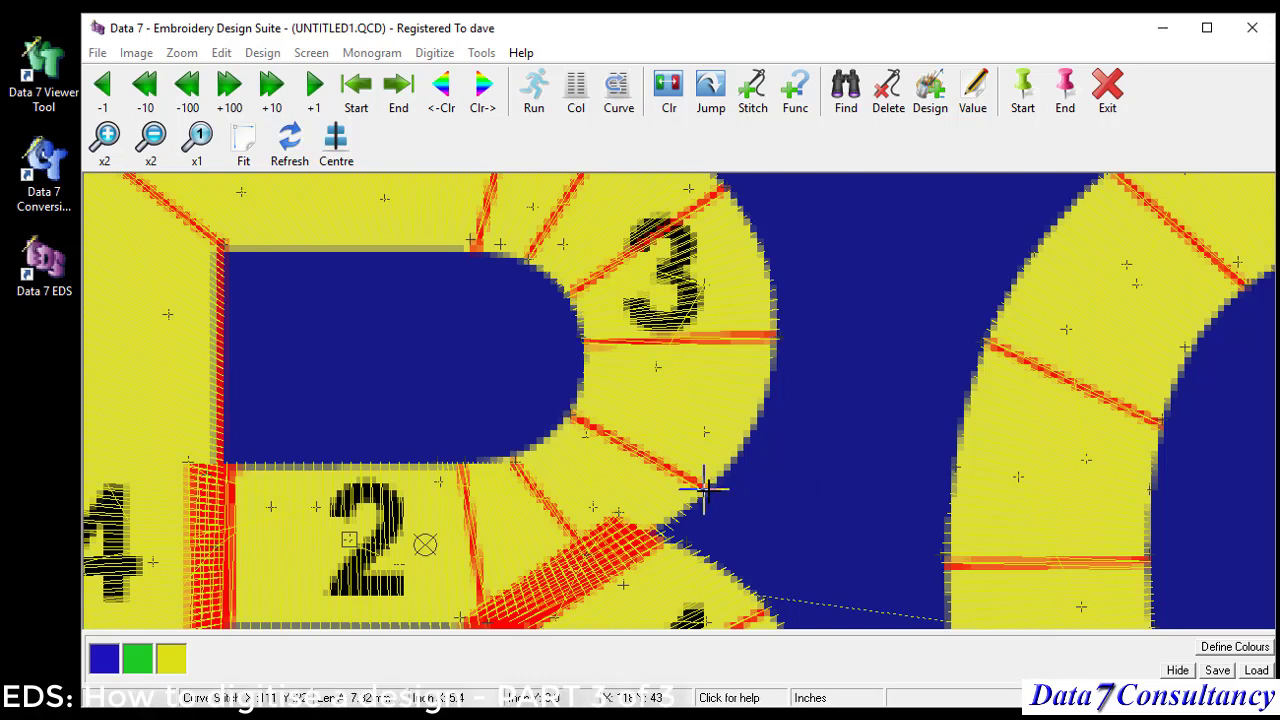
pyautogui.moveTo(706, 490); pyautogui.dragTo(721, 489)
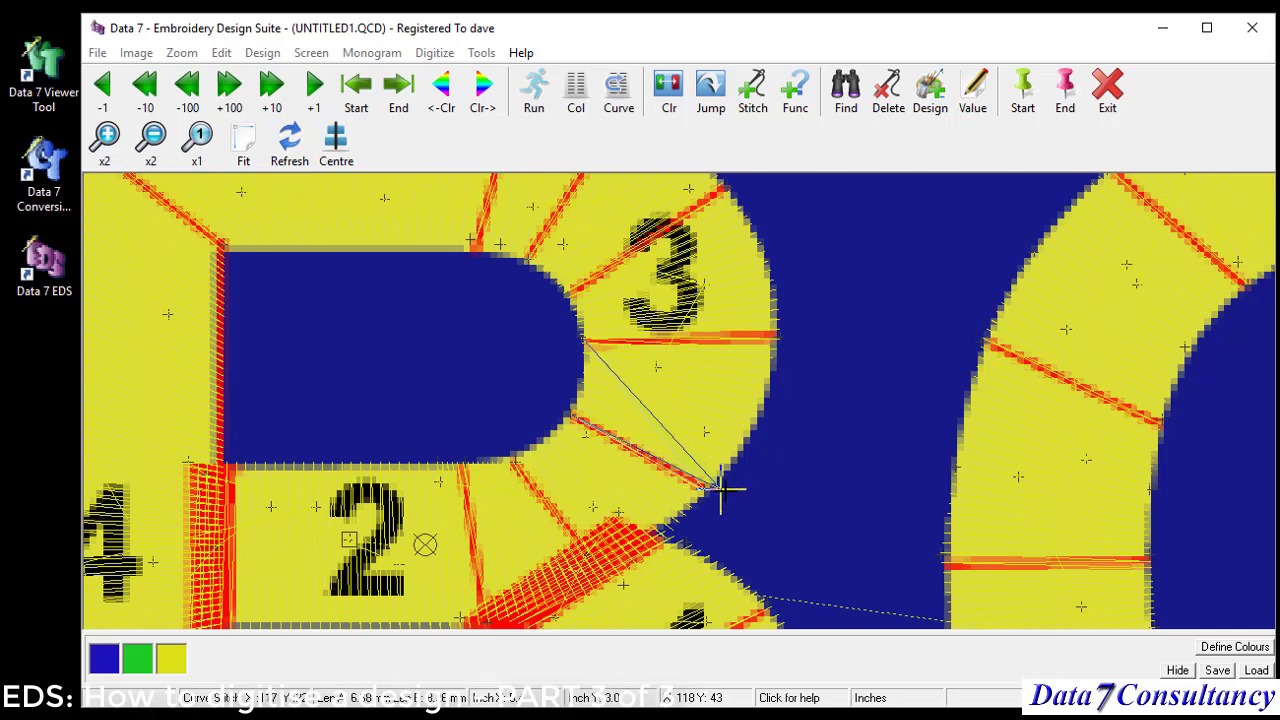
# Step: Adjust the outer column point below the number 3 on the B's upper bowl and finish point editing
pyautogui.press('Right')
pyautogui.press('Right')
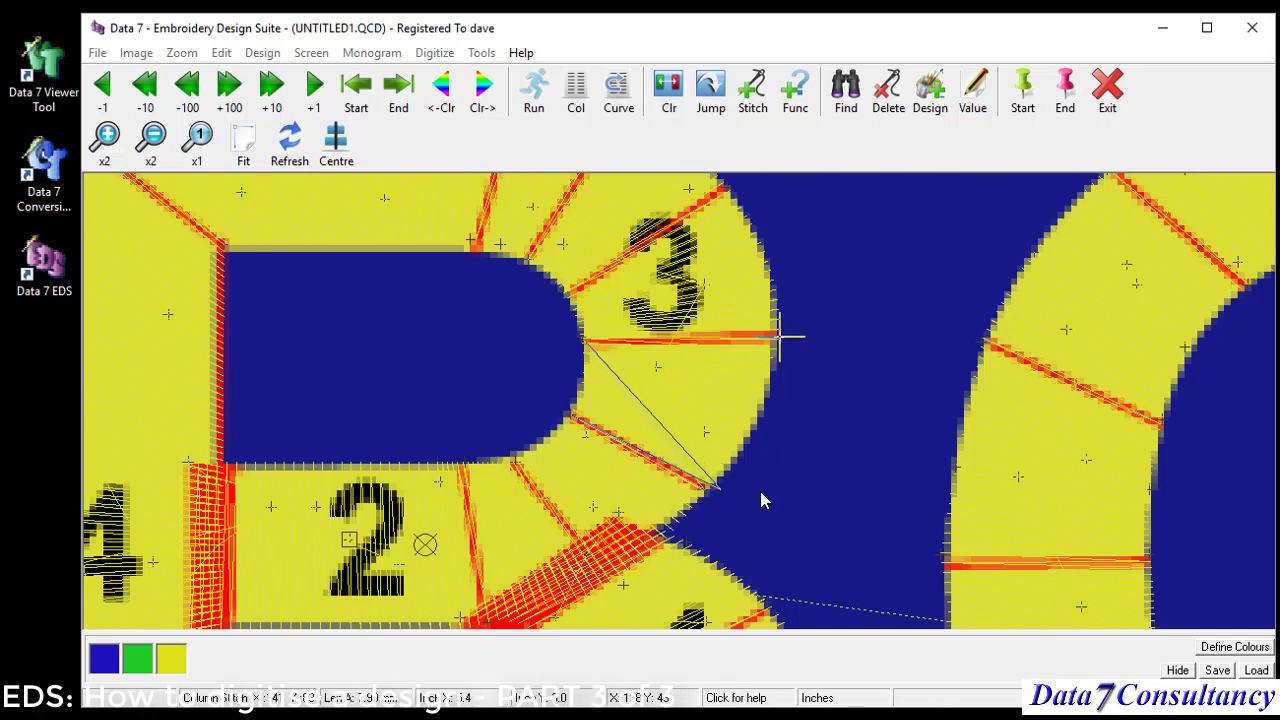
pyautogui.press('Right')
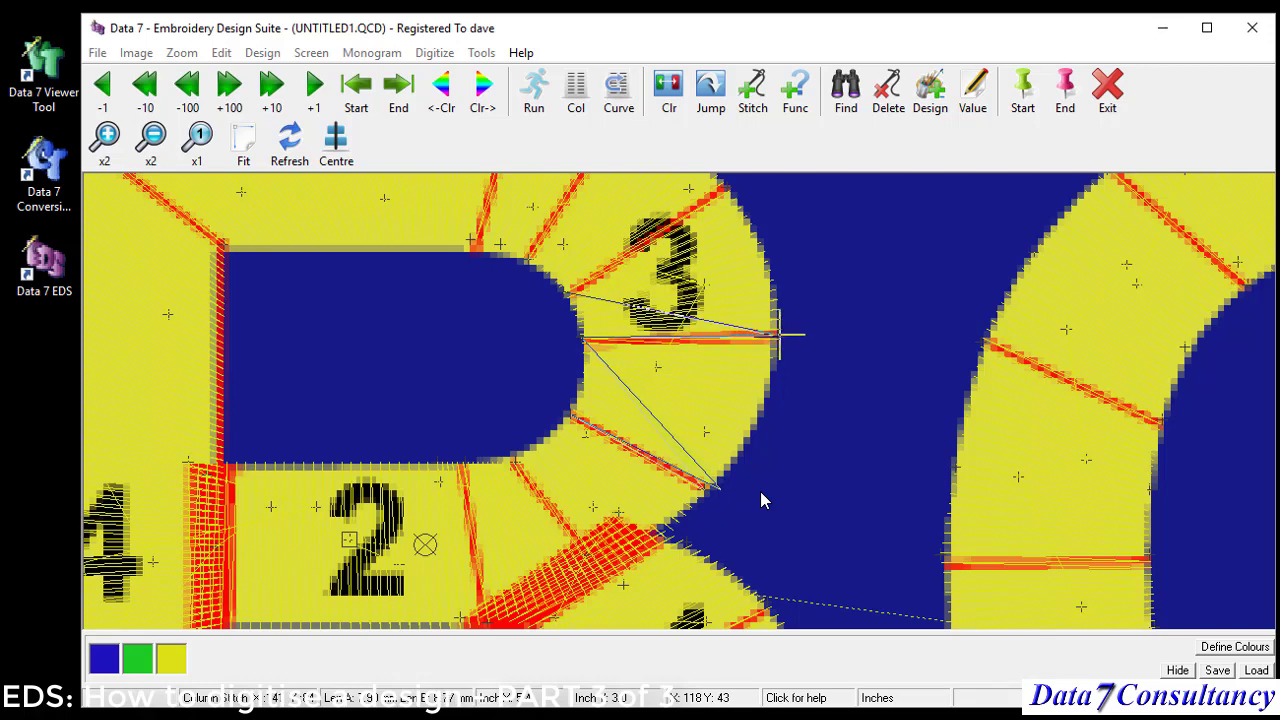
pyautogui.press('Escape')
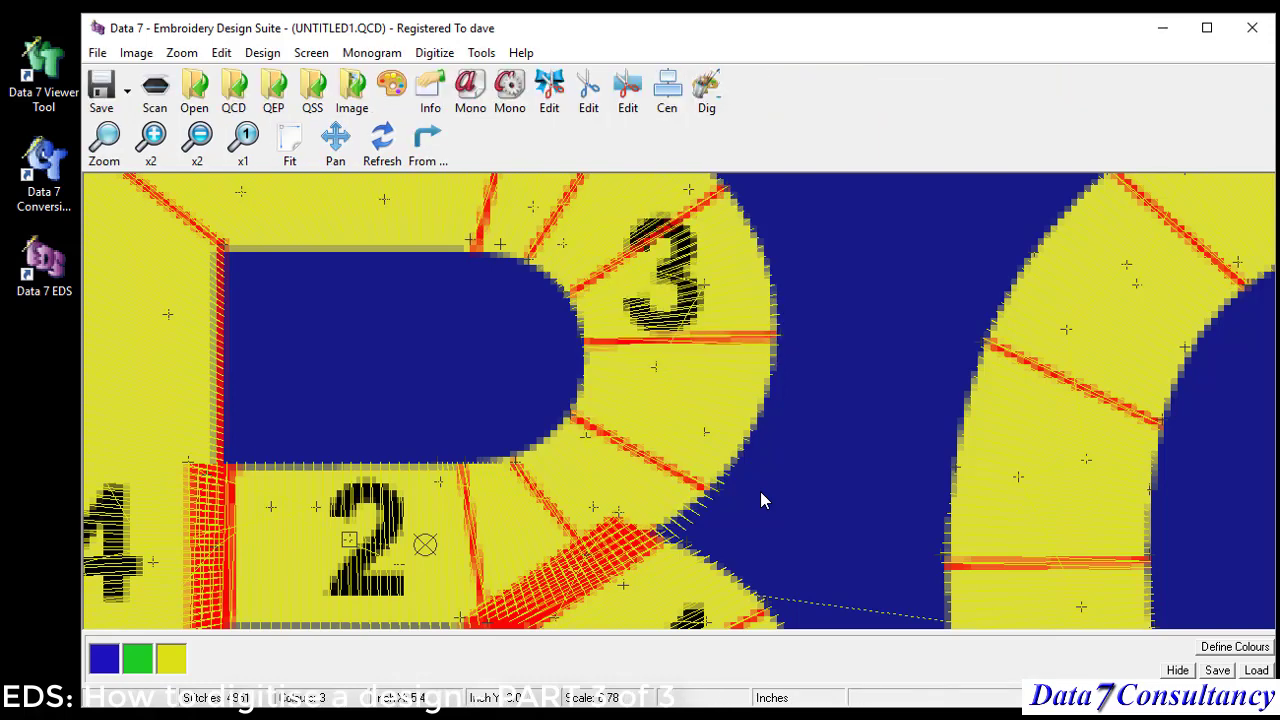
# Step: Display all stitches again from stitch number 0 and fit the whole badge in view
pyautogui.click(428, 140)
pyautogui.press('Return')
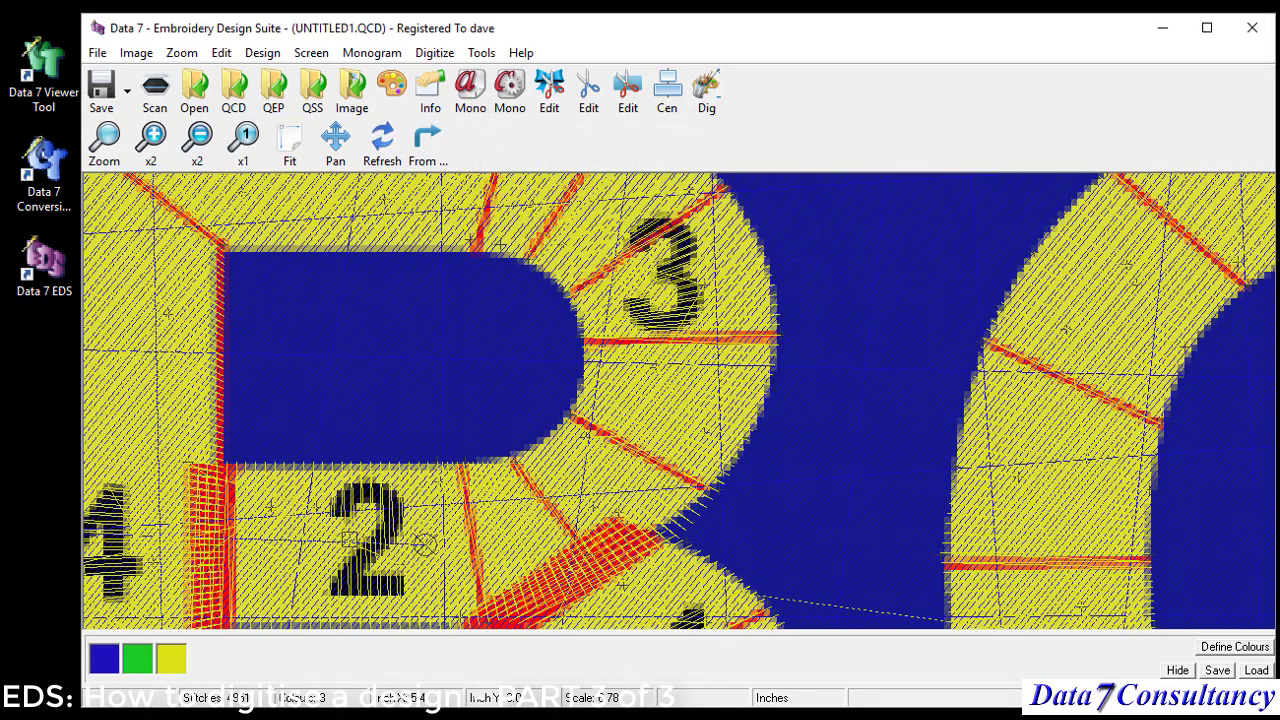
pyautogui.click(289, 143)
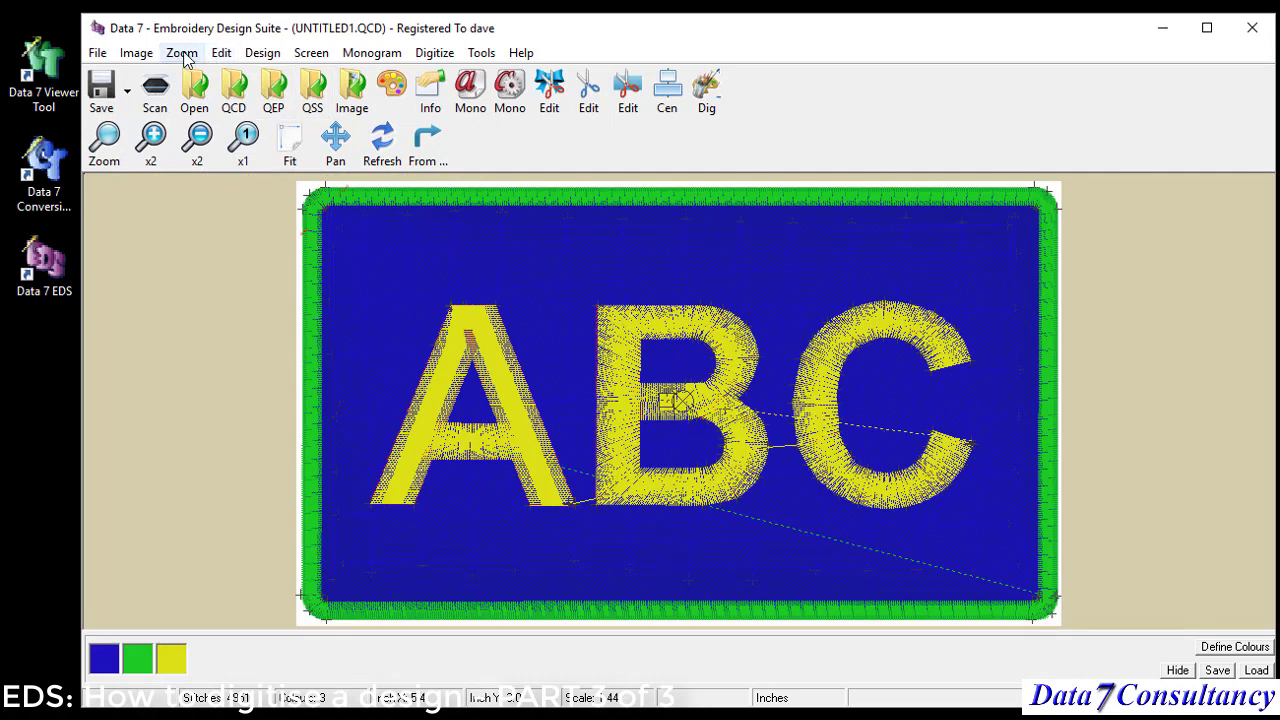
# Step: Unload the background artwork image and show the stitched badge at actual size
pyautogui.click(137, 53)
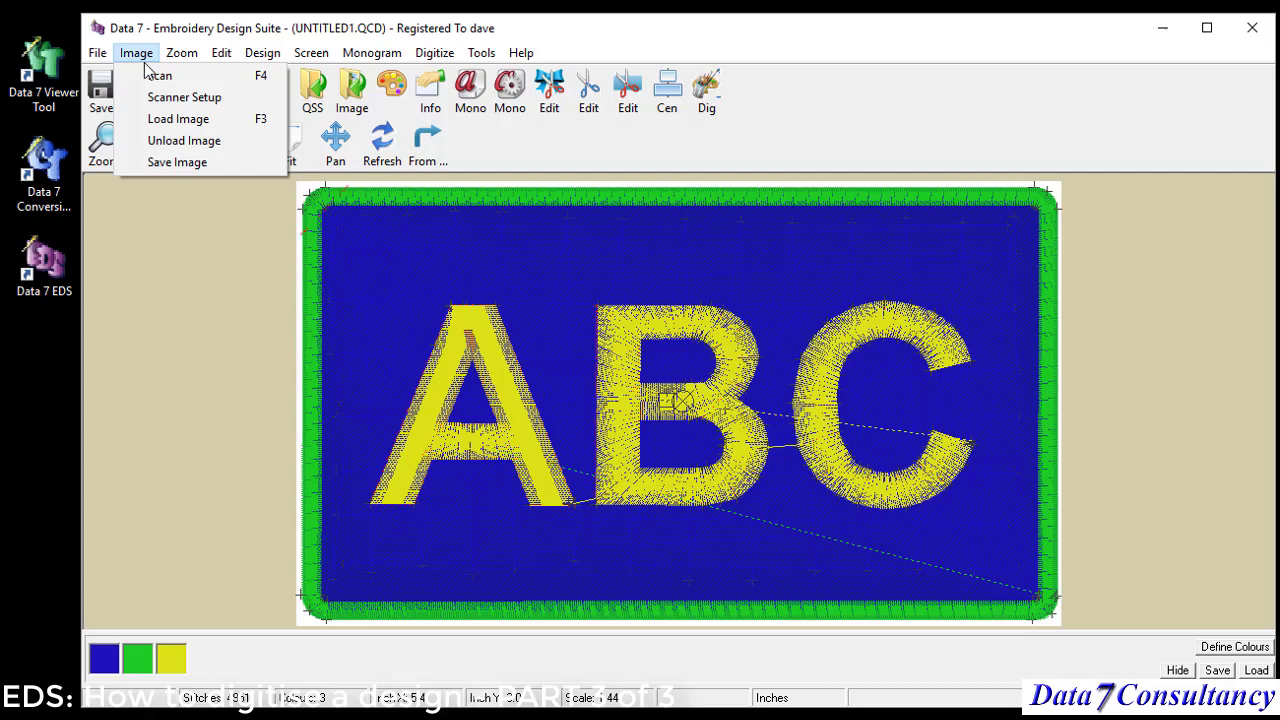
pyautogui.click(185, 140)
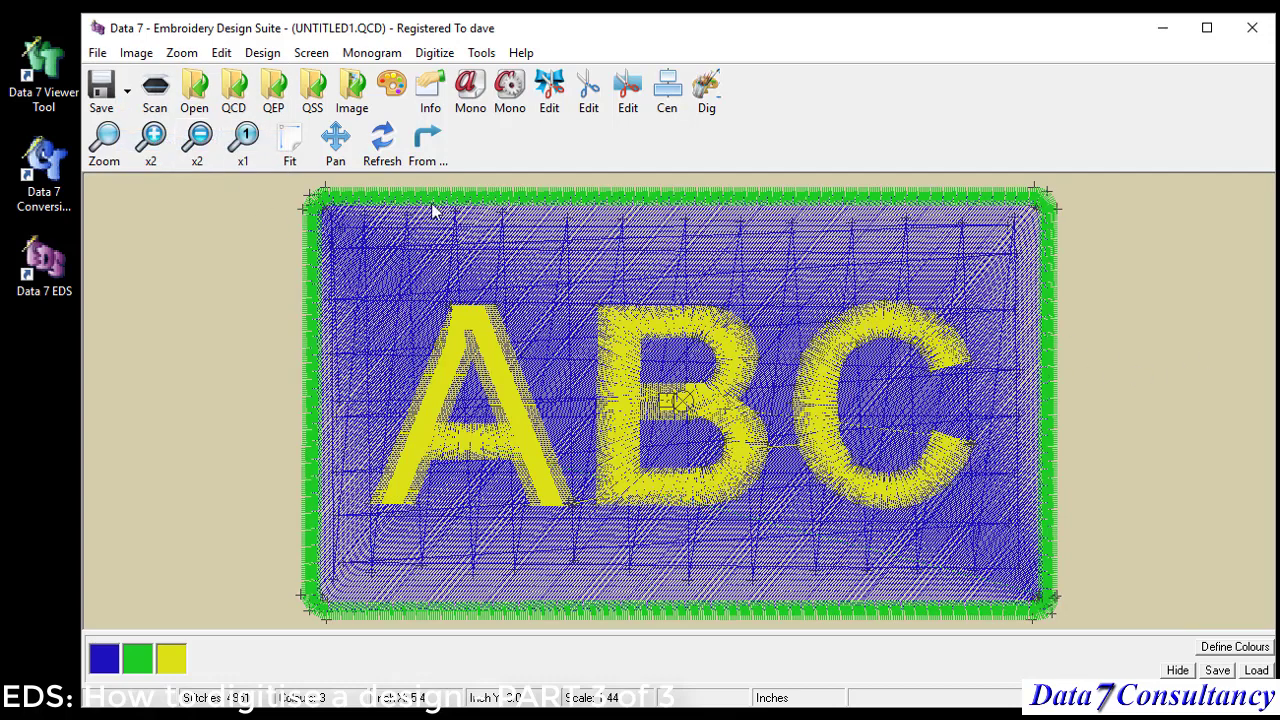
pyautogui.click(246, 142)
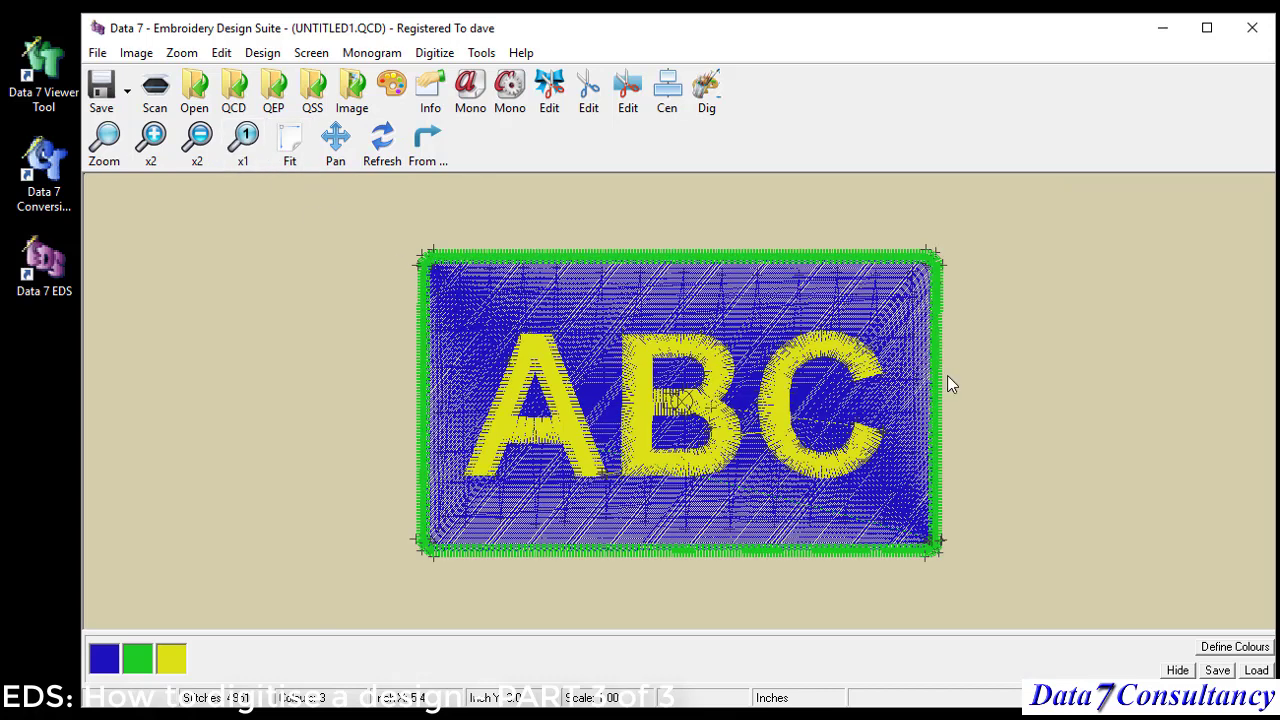